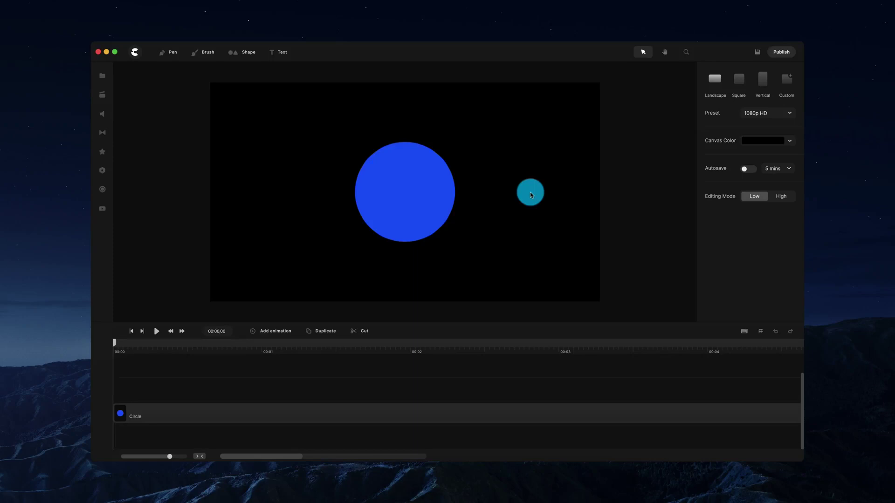
- Select the blue Circle layer (62% scale, 100% opacity) after browsing the ready-made shapes
left_click(393, 175)
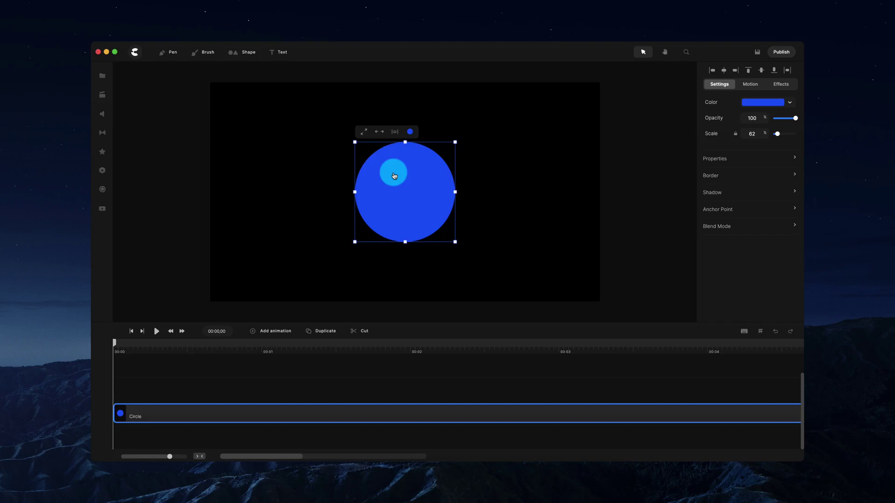
left_click(243, 53)
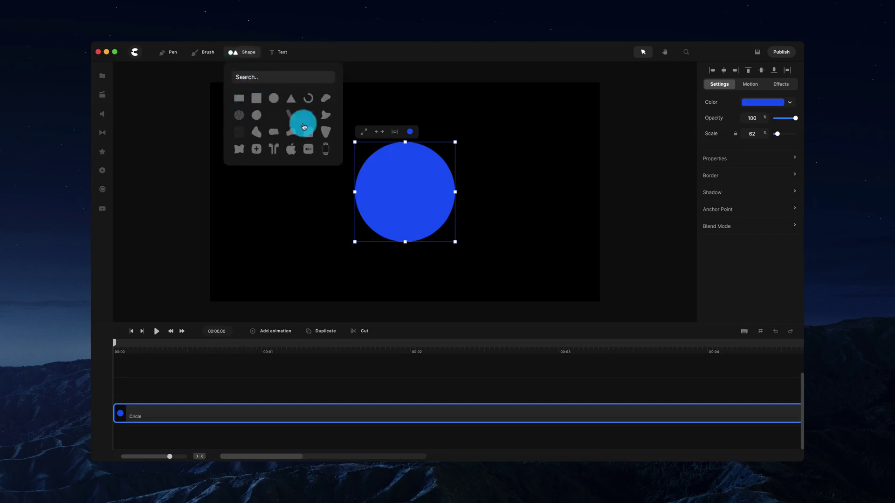
left_click(454, 99)
left_click(426, 189)
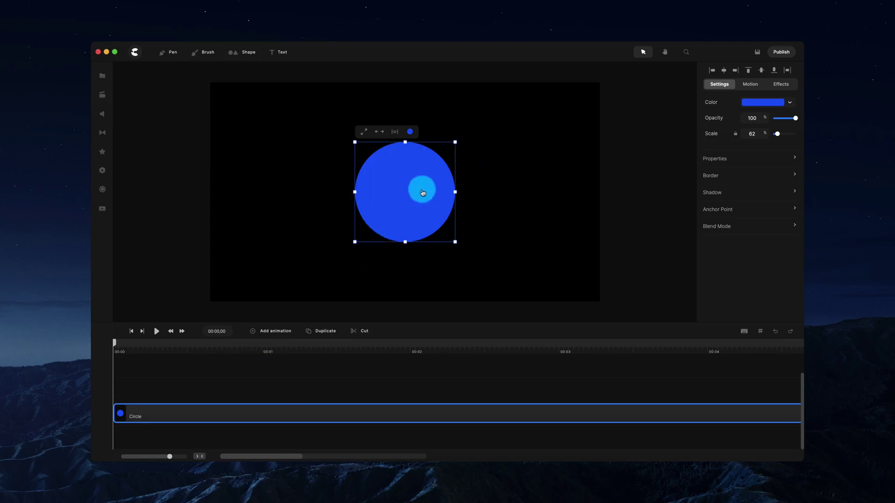
- Move the blue circle just beyond the canvas's left edge
left_click_drag(421, 191, 172, 185)
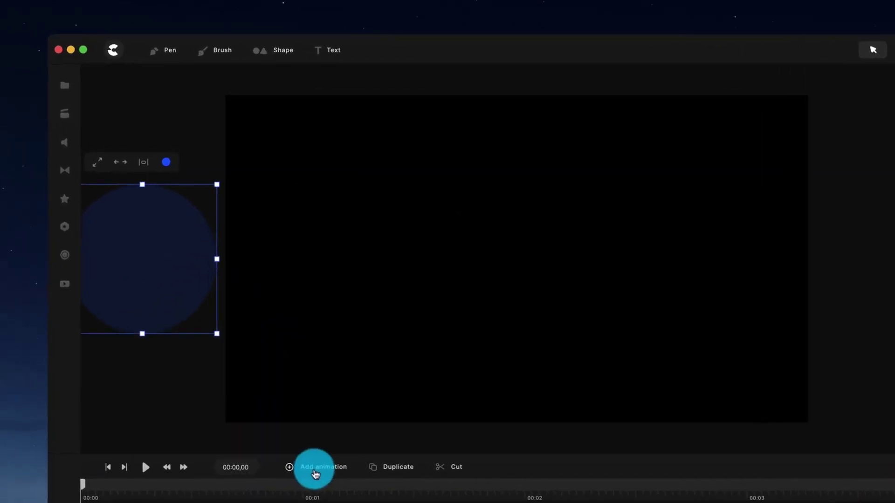
- Add a Position and Scale animation to the Circle, keyframed from the very start of its track
left_click(269, 333)
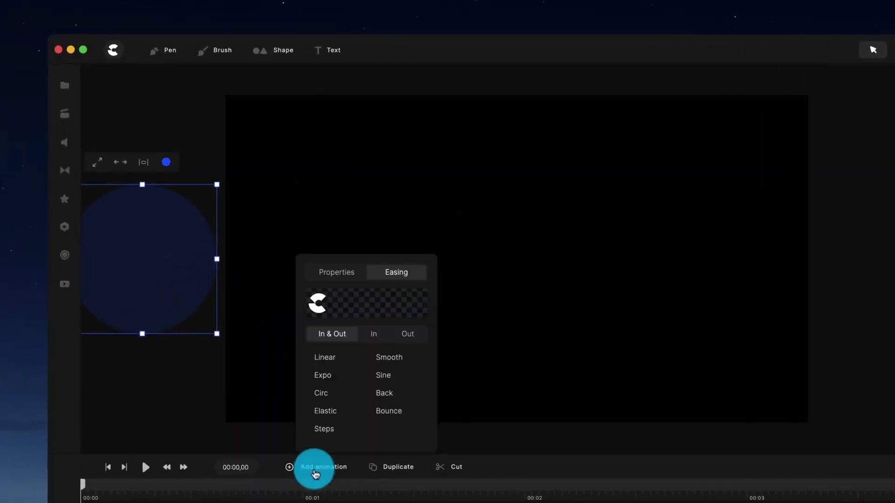
left_click(338, 271)
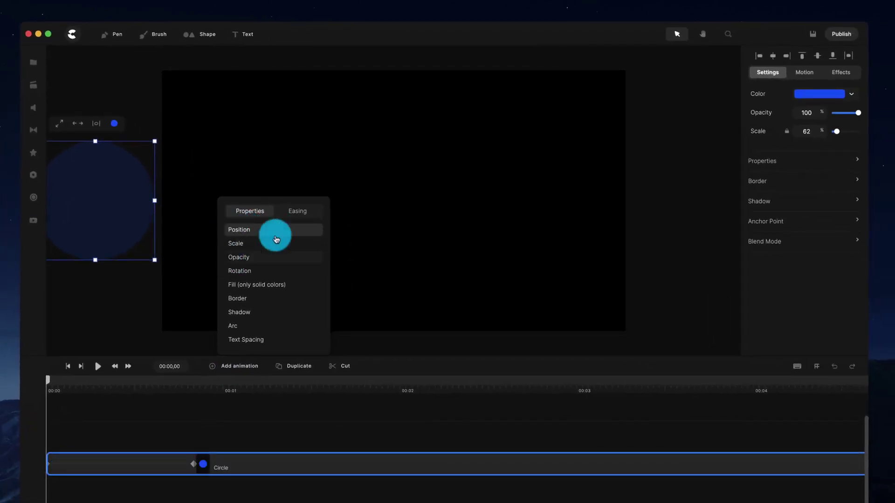
left_click(257, 242)
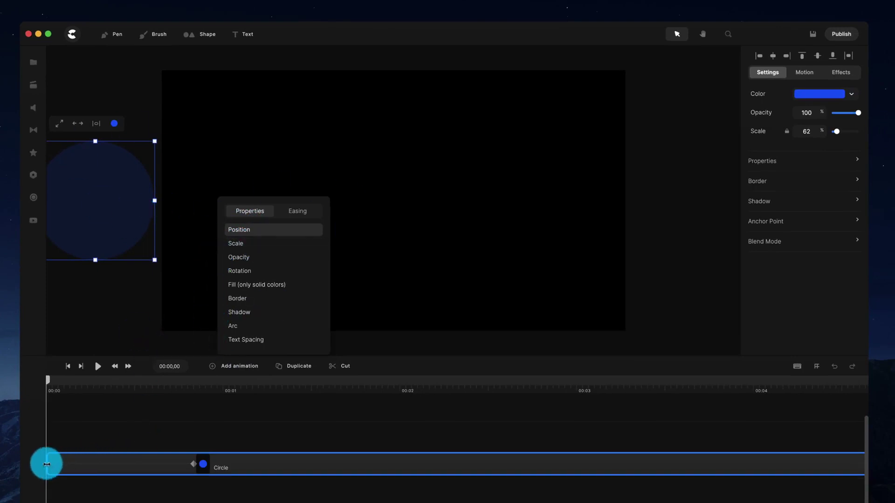
left_click(75, 466)
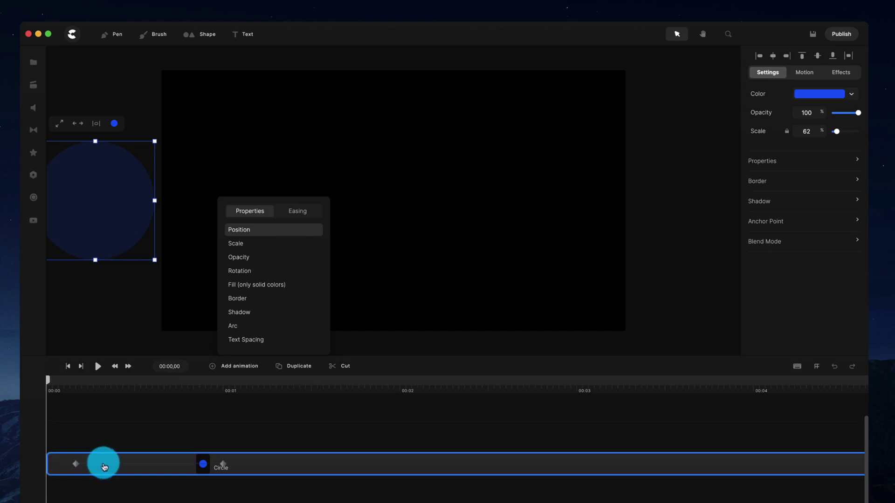
left_click_drag(75, 464, 67, 470)
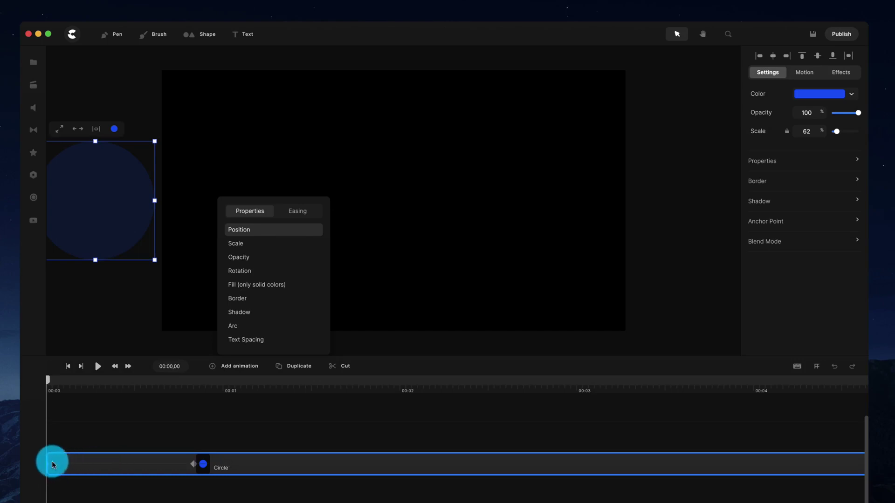
left_click_drag(104, 169, 109, 180)
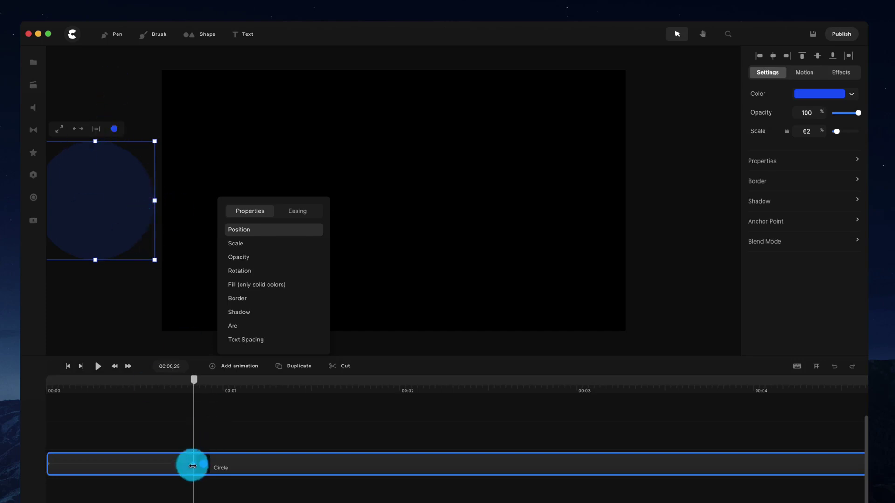
- At the end keyframe, place the circle exactly at the canvas centre, then rewind to 00:00
left_click(225, 466)
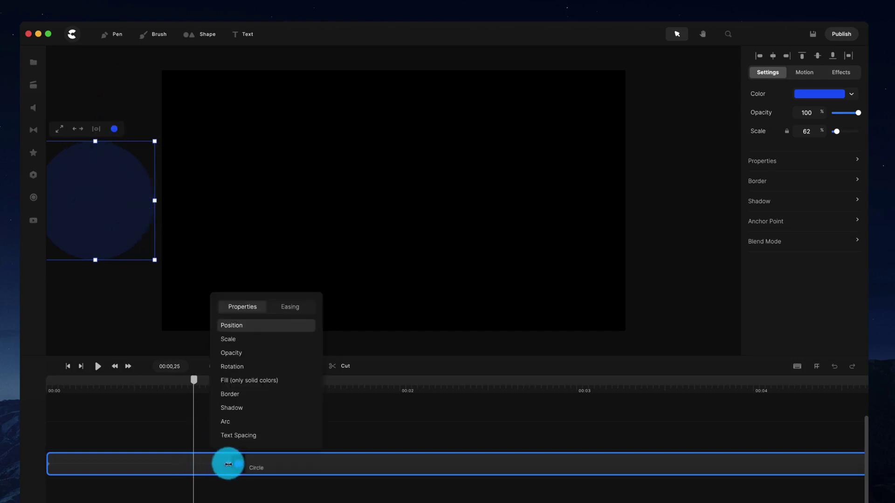
left_click(424, 429)
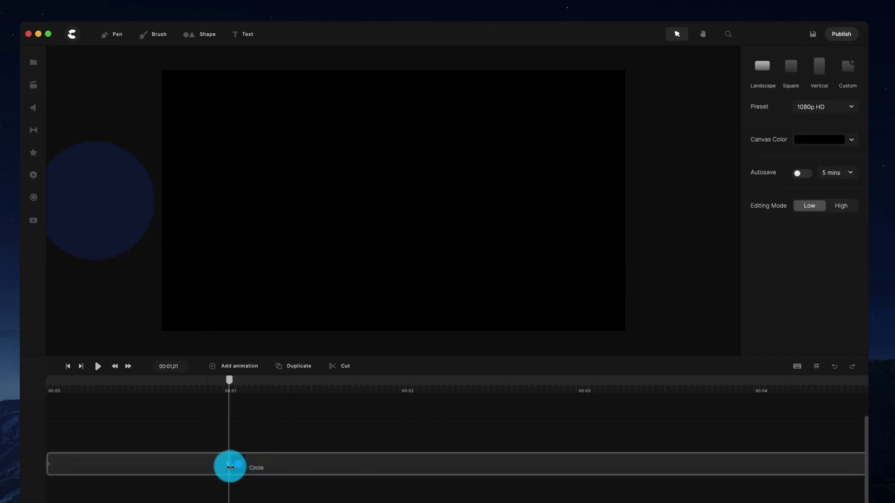
left_click(229, 463)
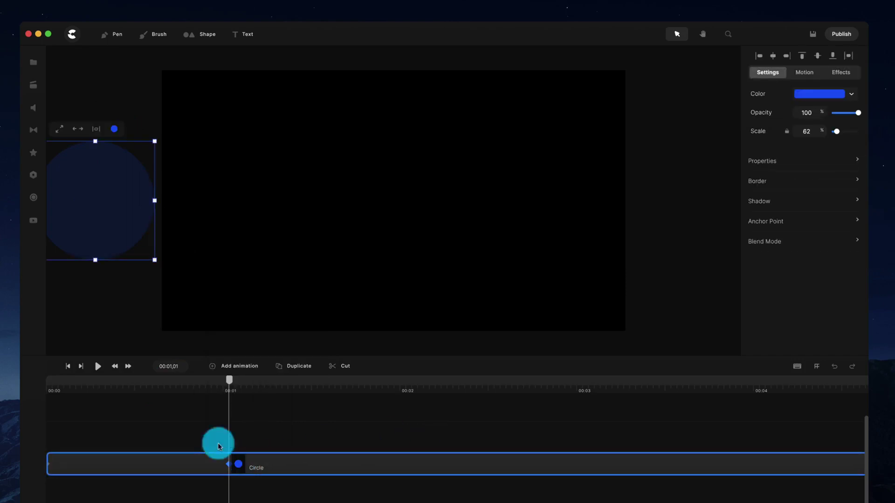
left_click_drag(126, 209, 422, 202)
left_click(380, 127)
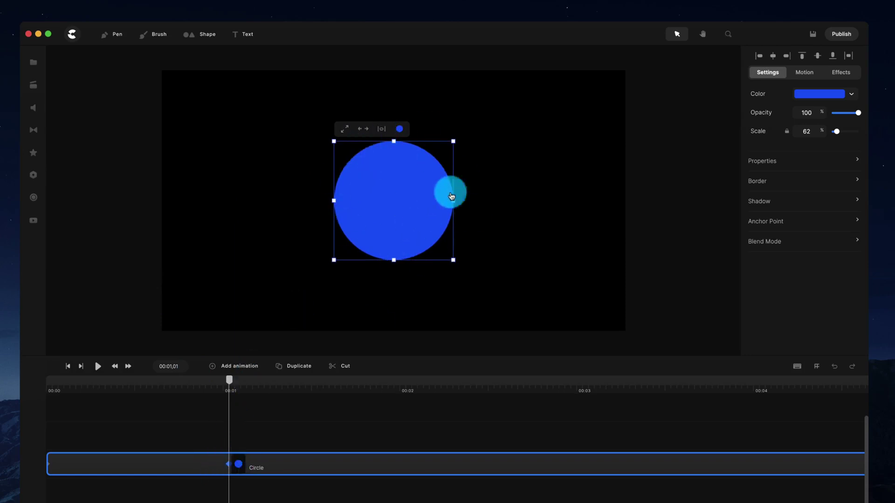
left_click_drag(229, 385, 35, 379)
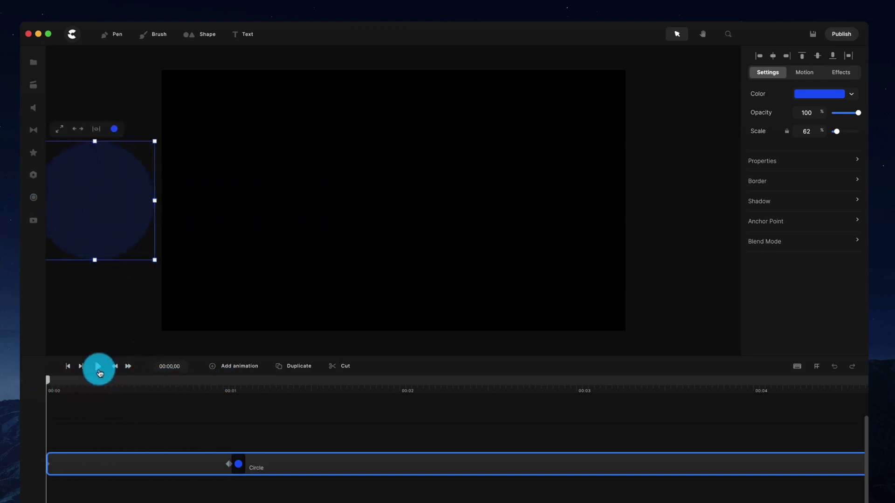
- Move the Circle's end keyframe to about 00:02 and replay the slide-in
left_click(97, 367)
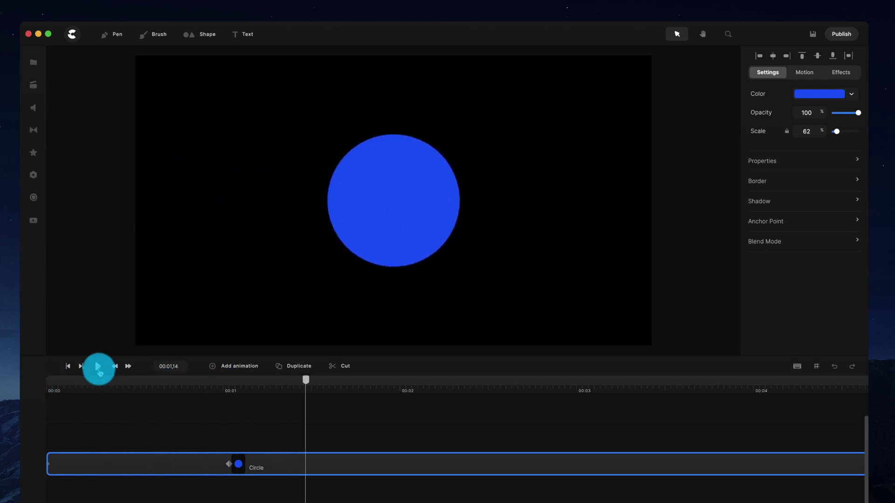
left_click(97, 367)
left_click_drag(228, 465, 408, 407)
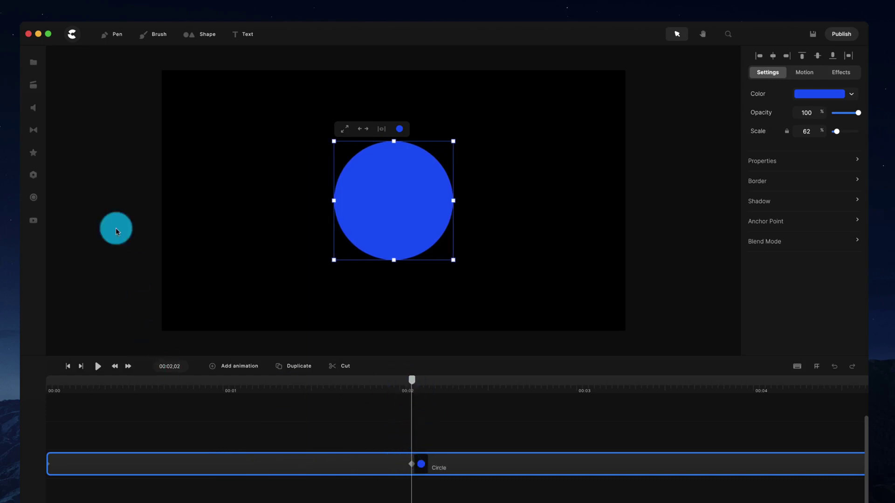
left_click_drag(410, 381, 47, 394)
left_click(98, 367)
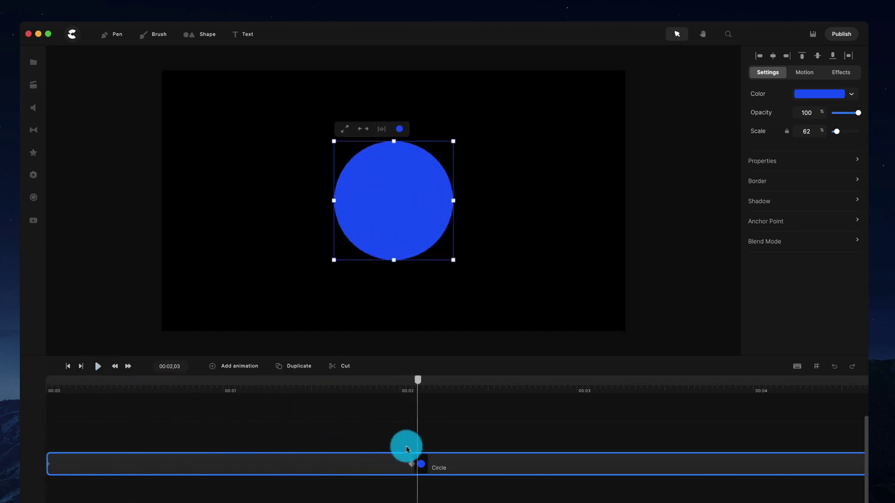
- Change the circle's slide-in easing from Smooth to Linear and scrub back to check it
left_click(247, 389)
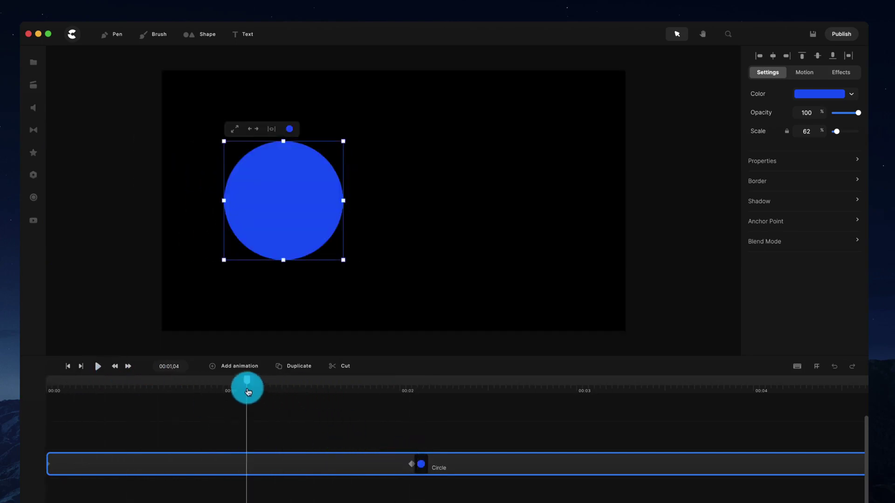
left_click(239, 467)
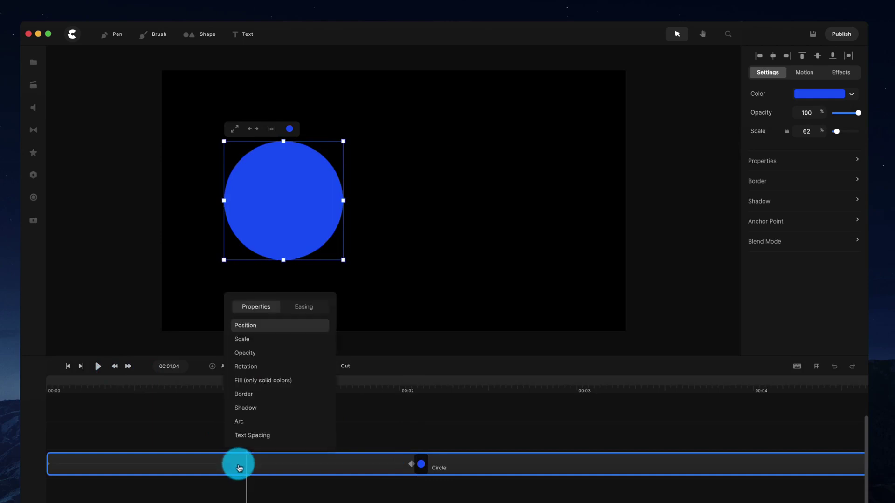
left_click(304, 308)
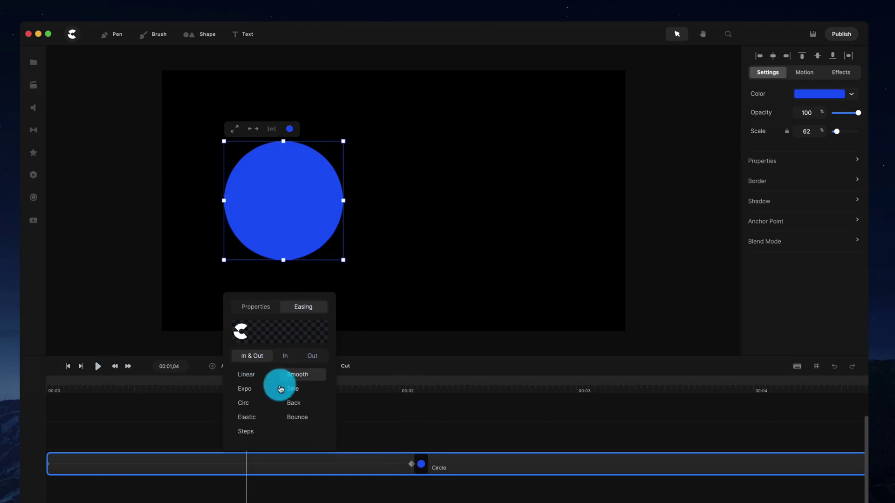
left_click(252, 378)
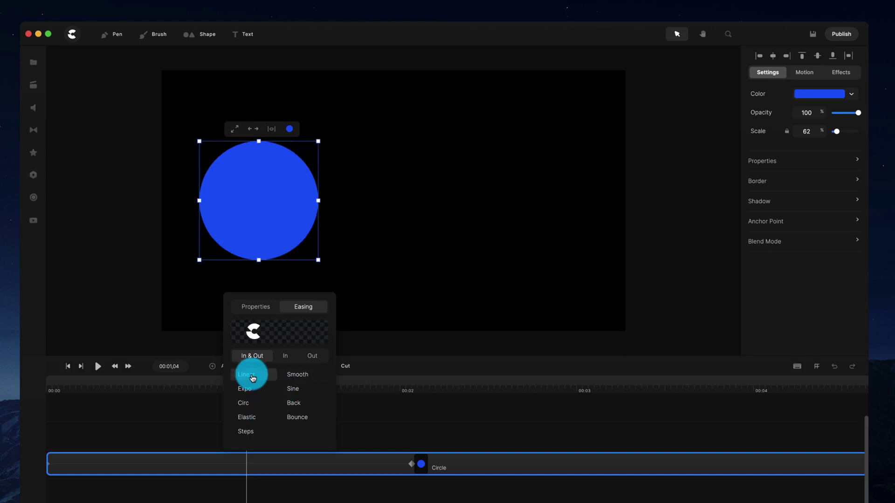
left_click_drag(191, 384, 33, 381)
- Switch the slide-in easing from Linear to Circ and replay it from 00:00
key("space")
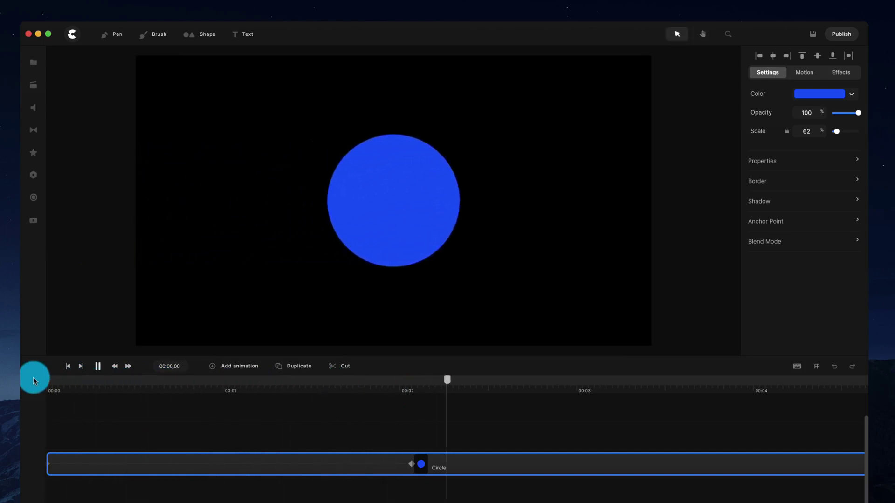
key("space")
left_click(189, 387)
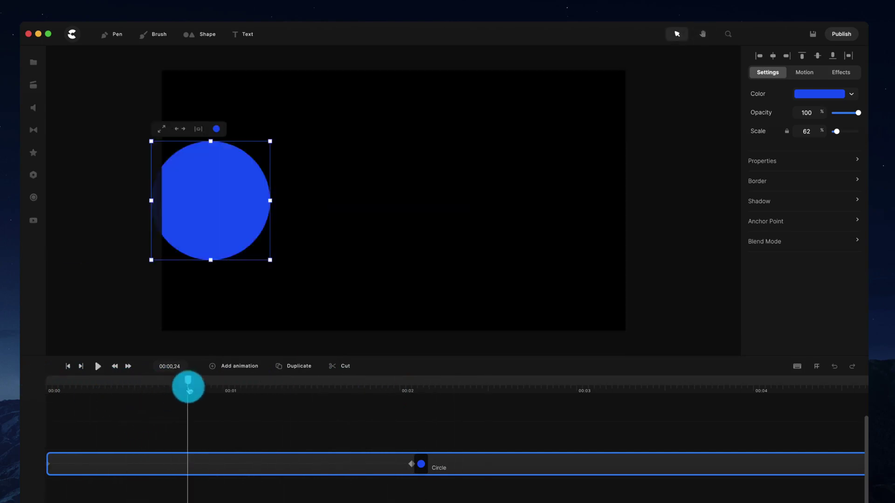
left_click(190, 455)
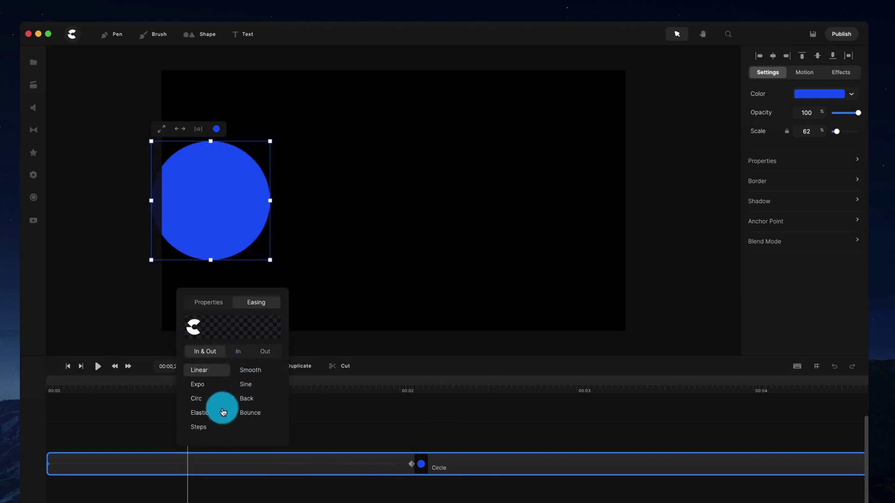
left_click(207, 400)
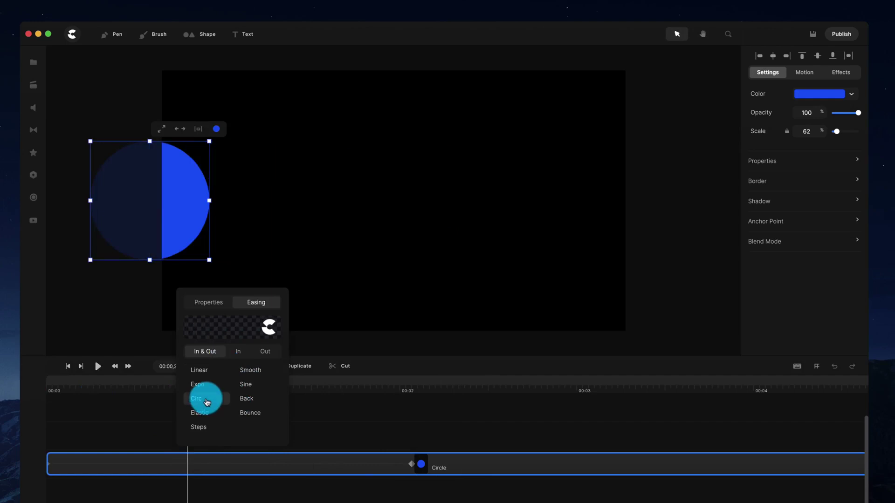
left_click(151, 384)
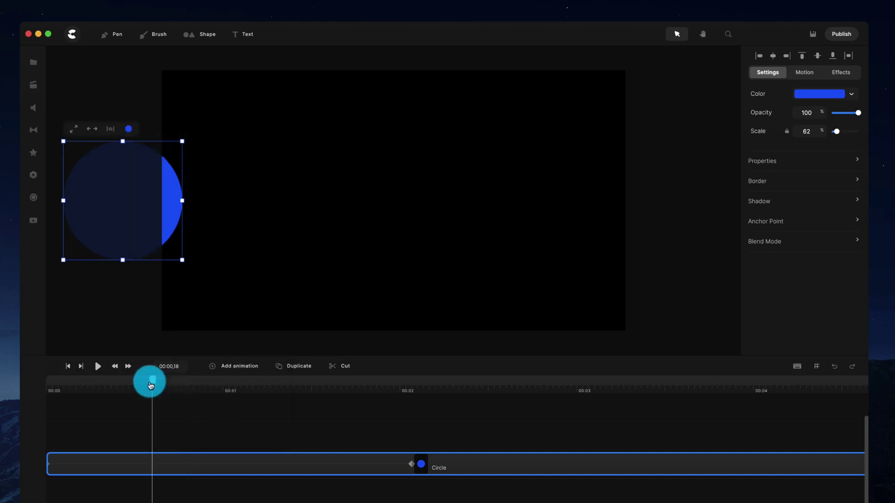
left_click_drag(154, 385, 42, 380)
left_click(97, 367)
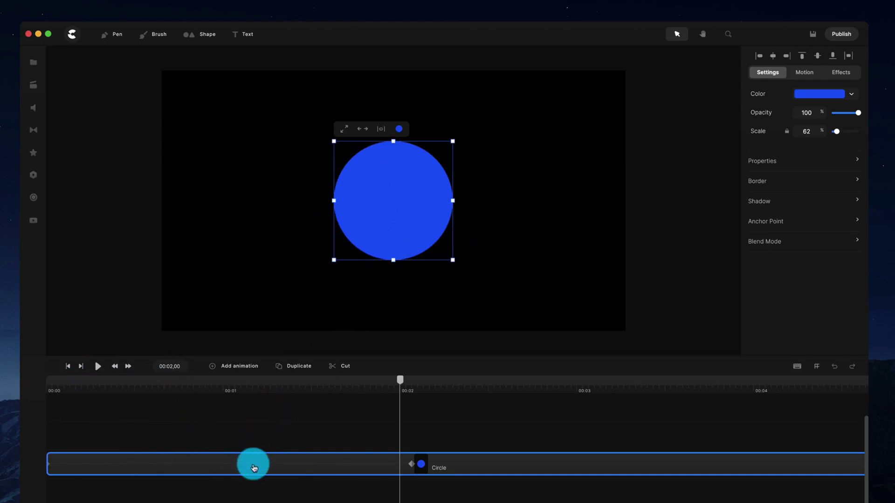
- Set the circle's easing to Back, Out only, and rewind to 00:00
left_click(253, 463)
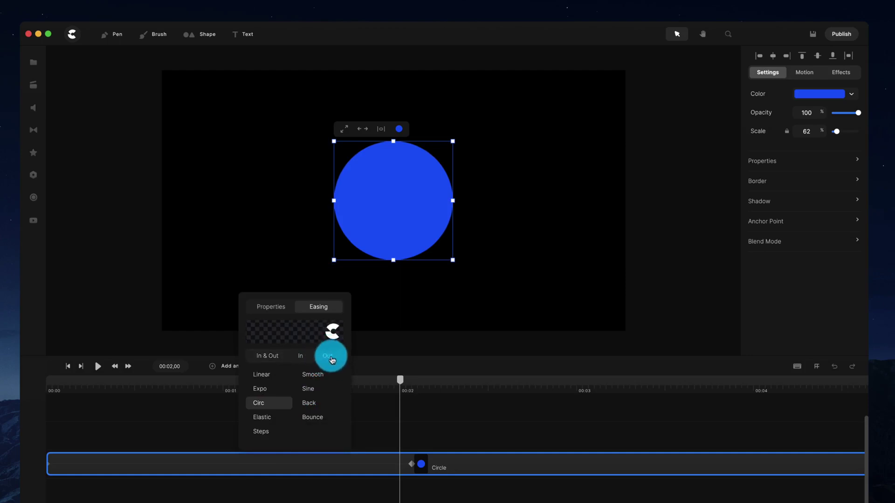
left_click(316, 404)
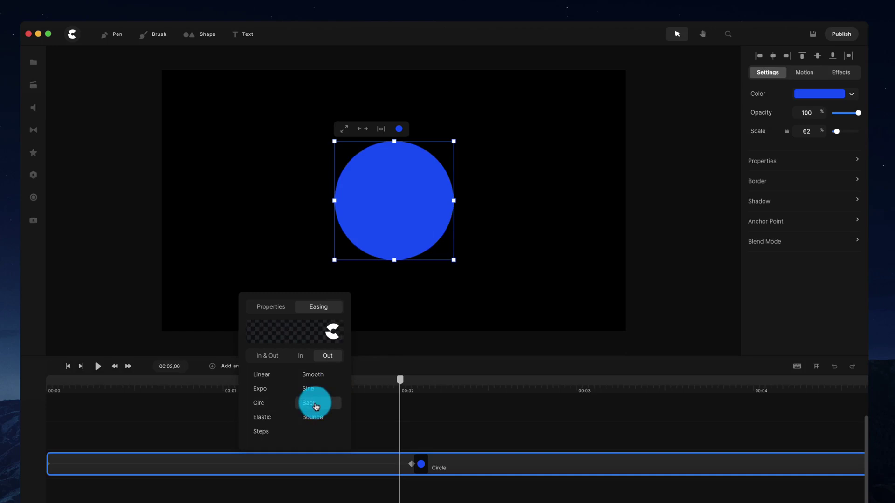
left_click_drag(400, 380, 21, 374)
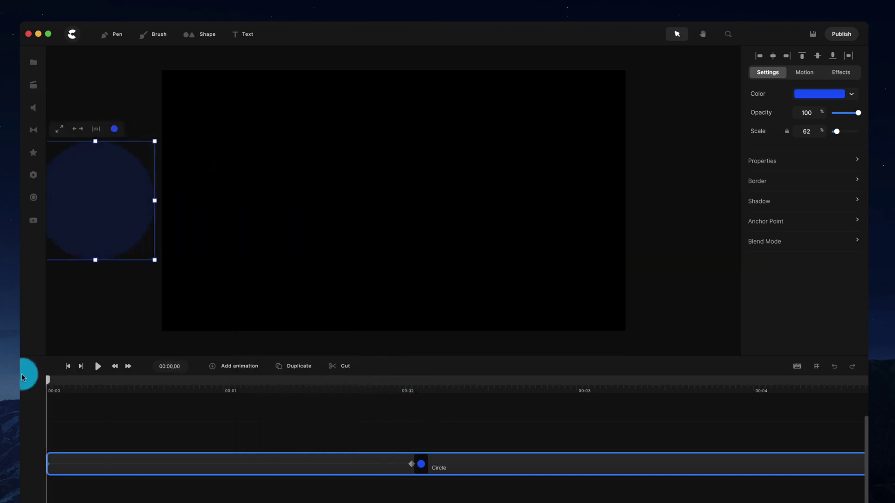
- Move the Circle keyframe from 00:02 to 00:01 and replay the Back-eased slide-in
left_click(97, 366)
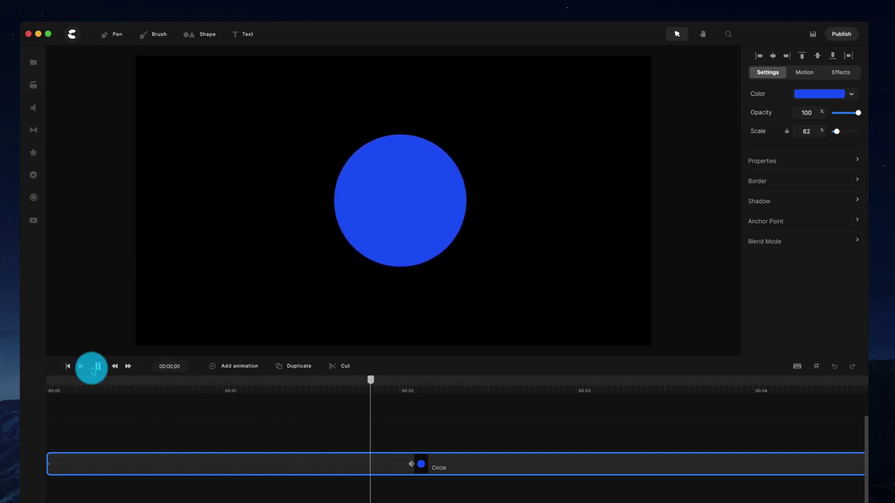
left_click(95, 368)
left_click_drag(410, 465, 228, 451)
left_click_drag(222, 384, 24, 370)
key("space")
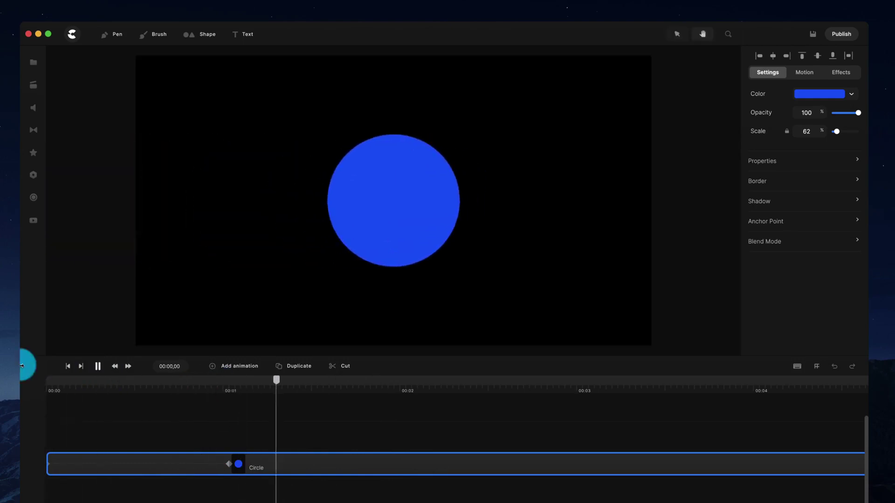
key("space")
left_click_drag(282, 379, 217, 387)
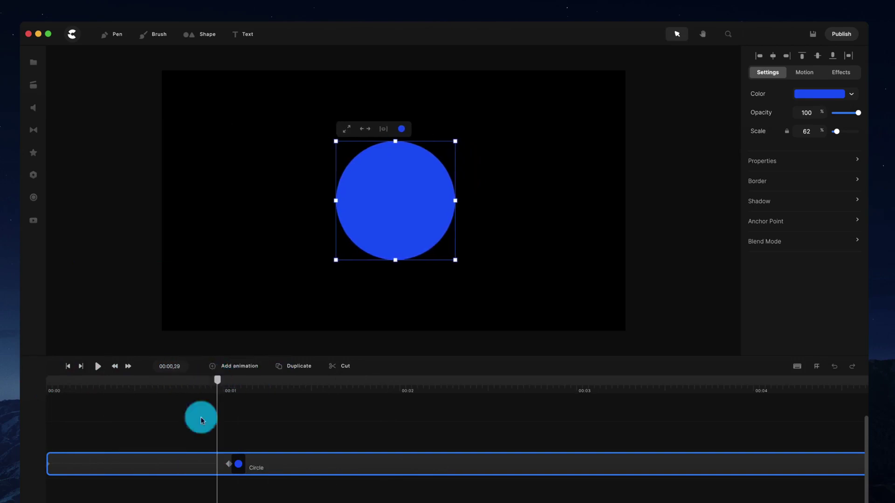
- Try the Elastic easing on the circle's animation and preview it from the start
left_click(185, 465)
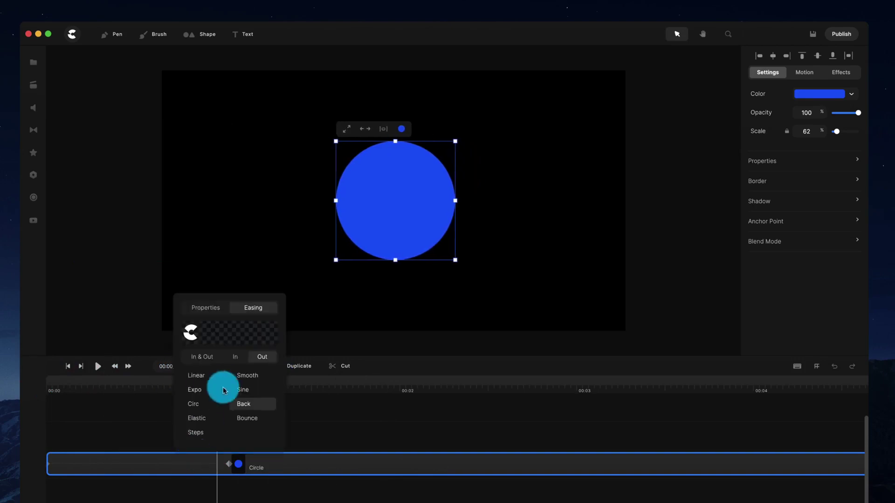
left_click(198, 417)
left_click(323, 434)
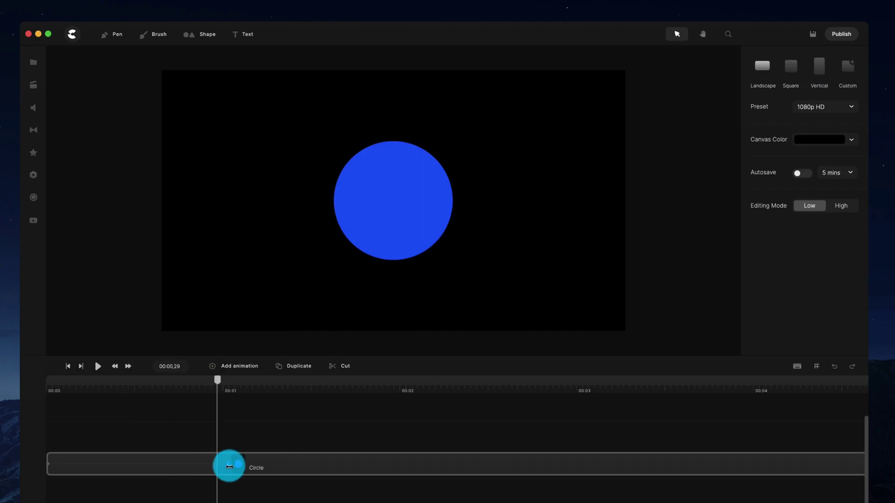
left_click(399, 462)
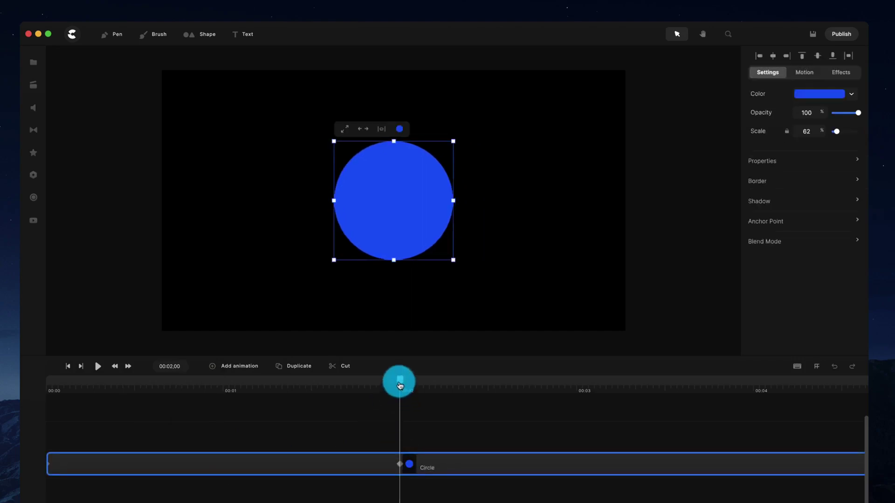
left_click_drag(400, 384, 21, 377)
key("space")
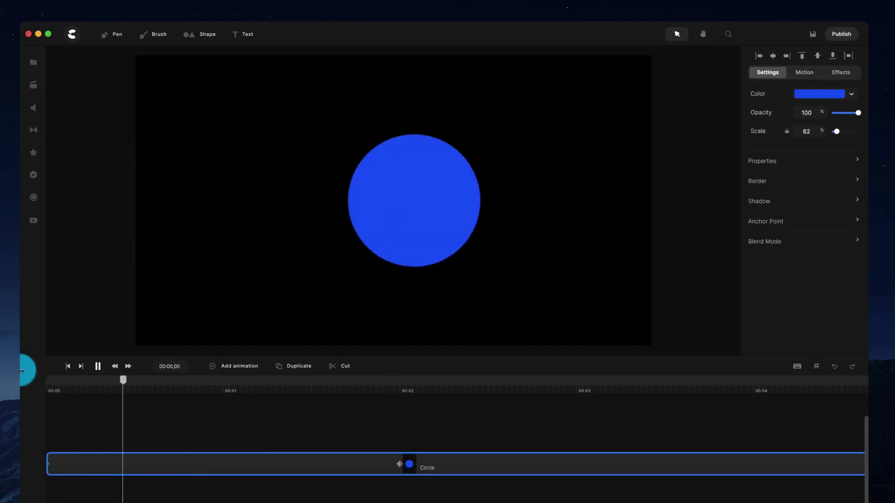
key("space")
left_click_drag(334, 380, 294, 385)
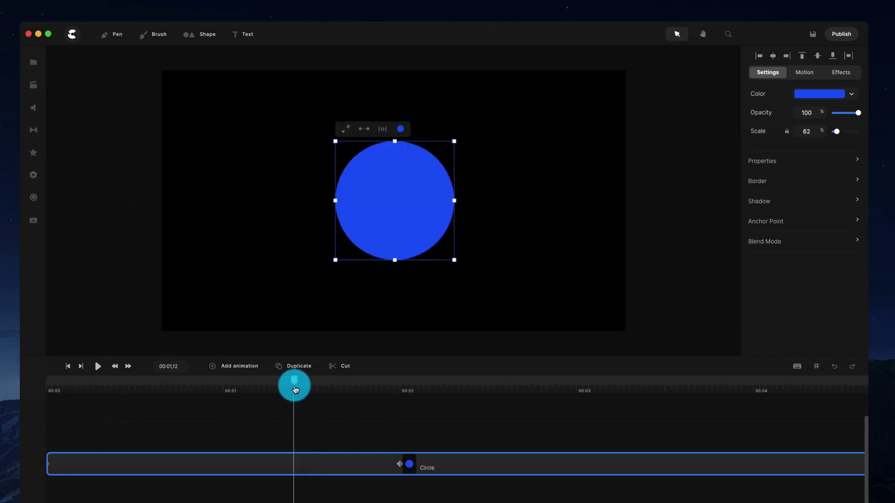
- Remove the circle's animation, centre it, and delete the Circle layer
left_click(302, 469)
left_click(301, 470)
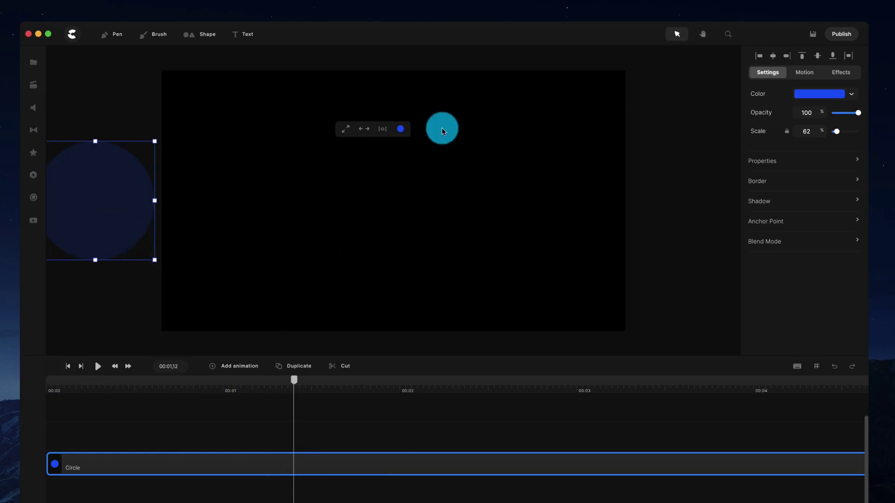
left_click(382, 129)
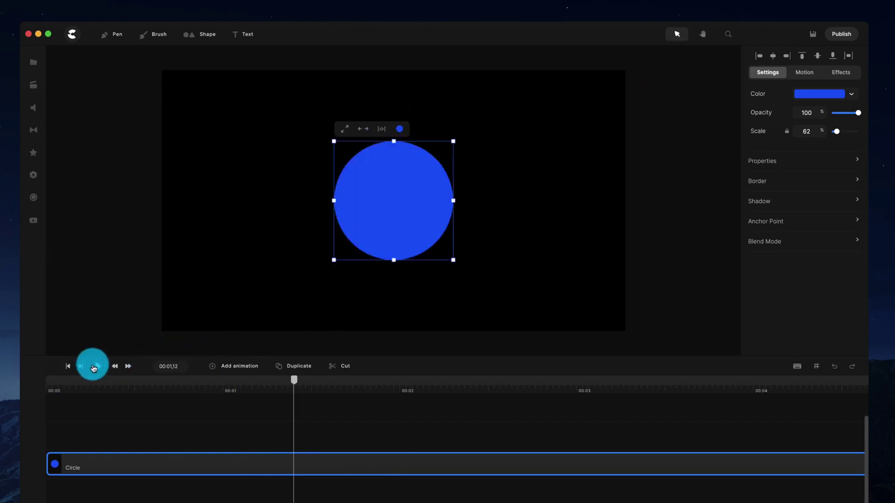
left_click(68, 366)
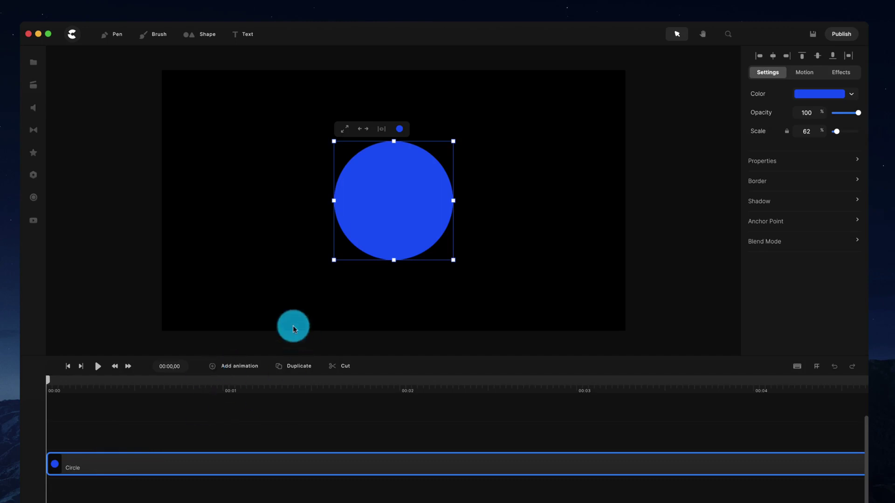
key("Delete")
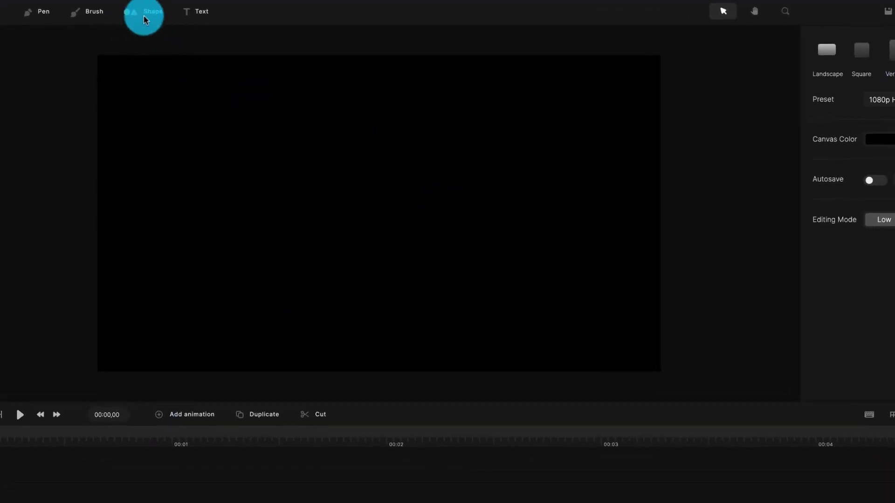
- Add a square from the Shape list and round all its corners
left_click(145, 14)
left_click(164, 78)
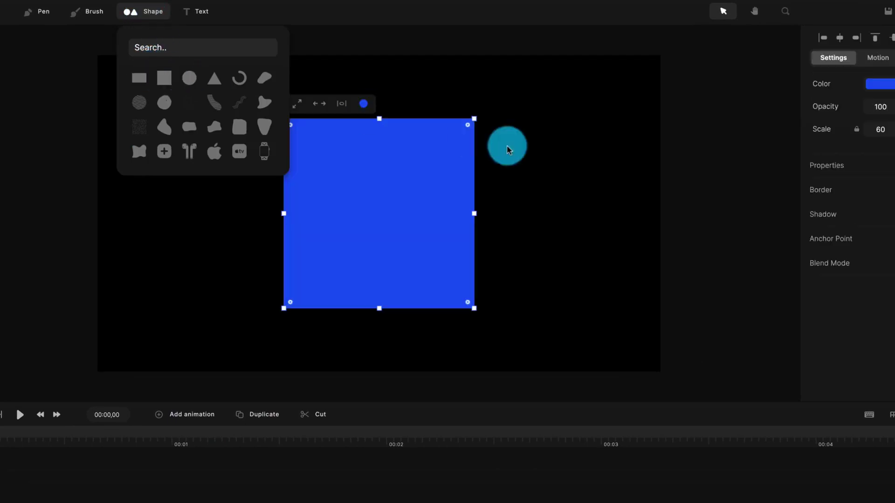
left_click_drag(467, 125, 427, 164)
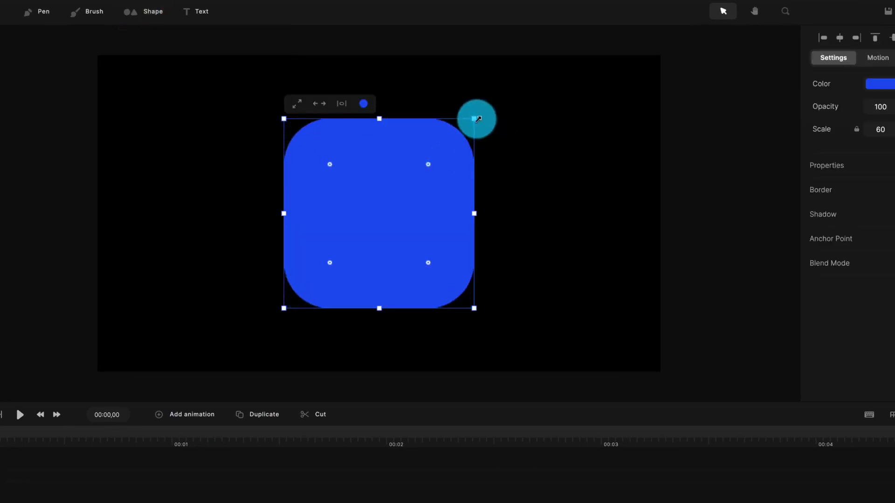
- Scale the rounded square down to 46% and centre it on the canvas
left_click_drag(474, 119, 433, 162)
left_click(342, 147)
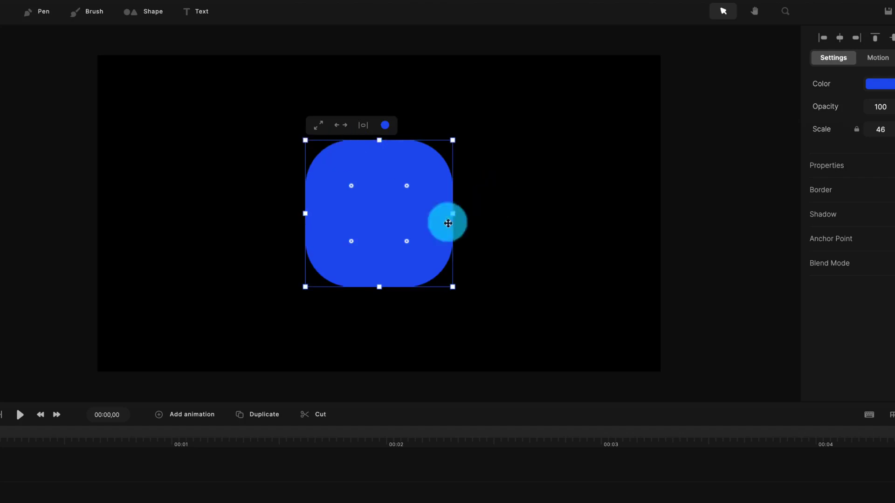
left_click(507, 195)
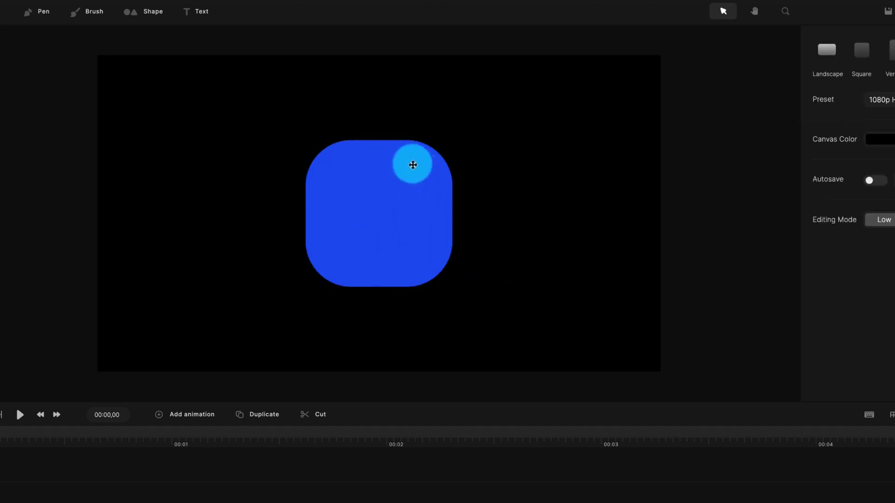
left_click(365, 212)
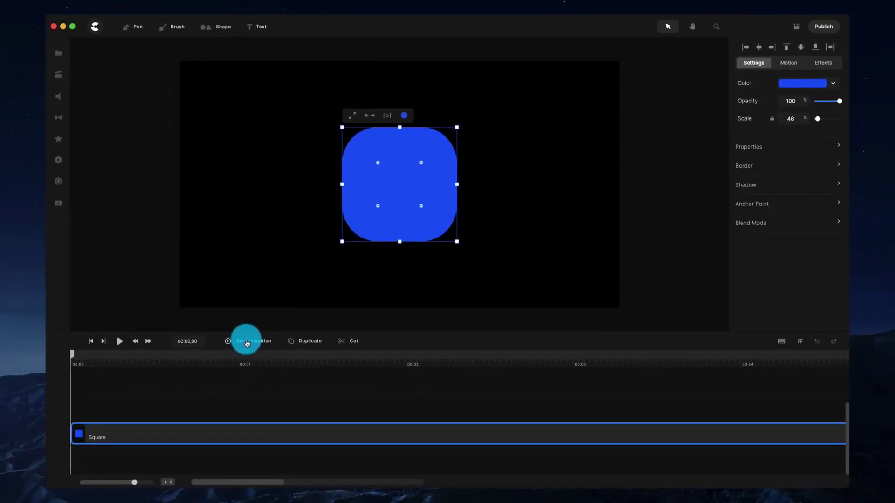
- Add a keyframe animation to the square with both Scale and Rotation ticked as animated properties
left_click(247, 343)
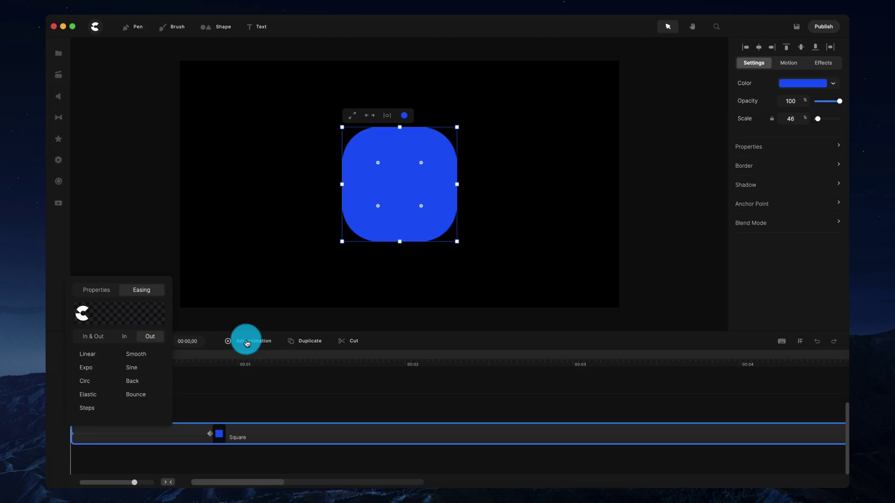
left_click(101, 291)
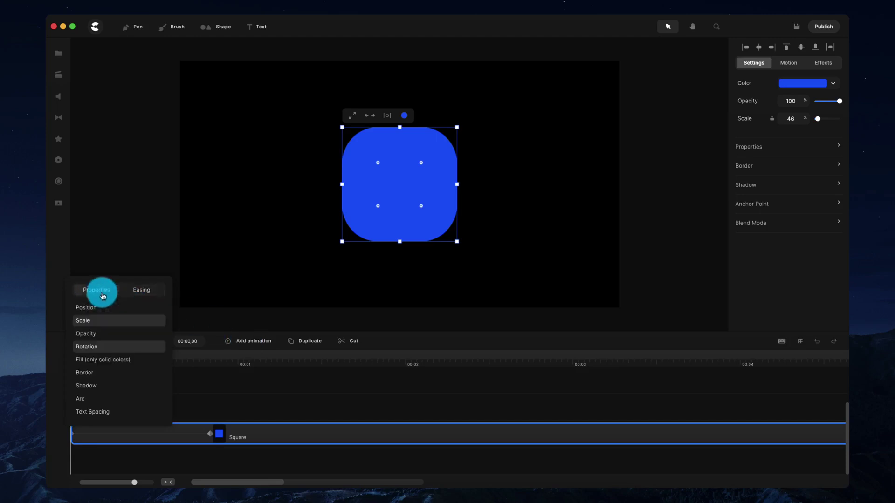
left_click(88, 321)
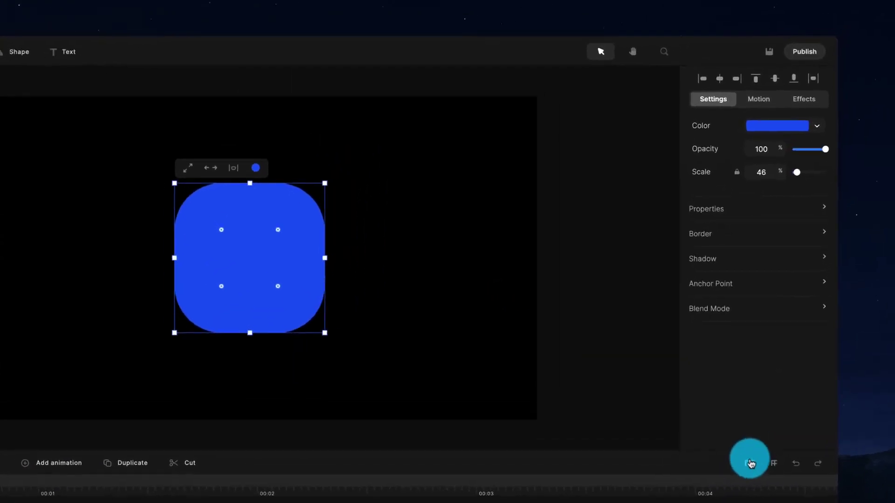
left_click(781, 341)
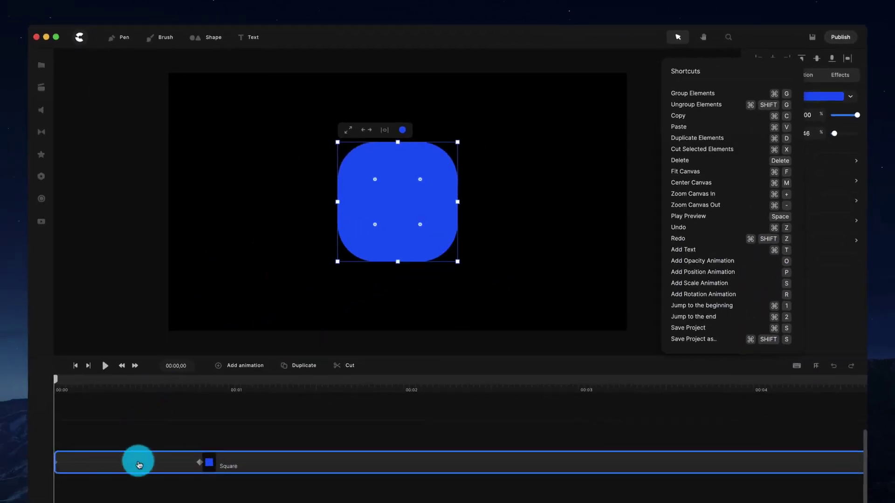
left_click(139, 465)
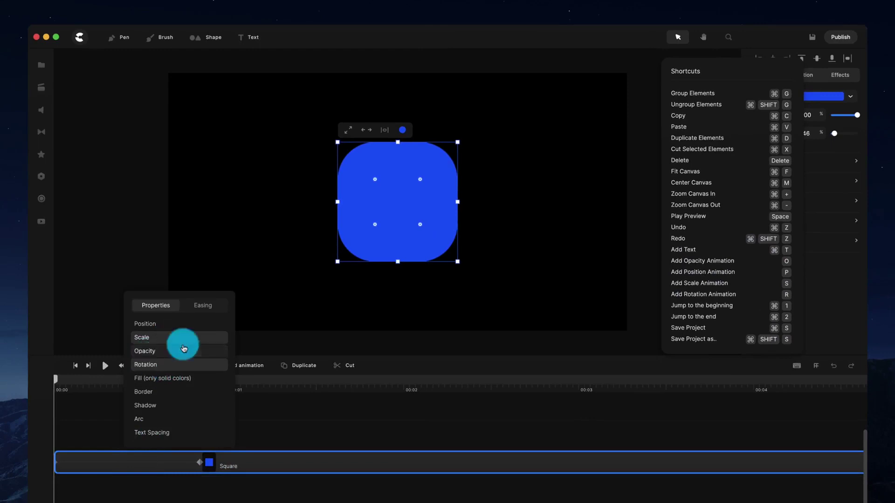
left_click(192, 364)
left_click(327, 393)
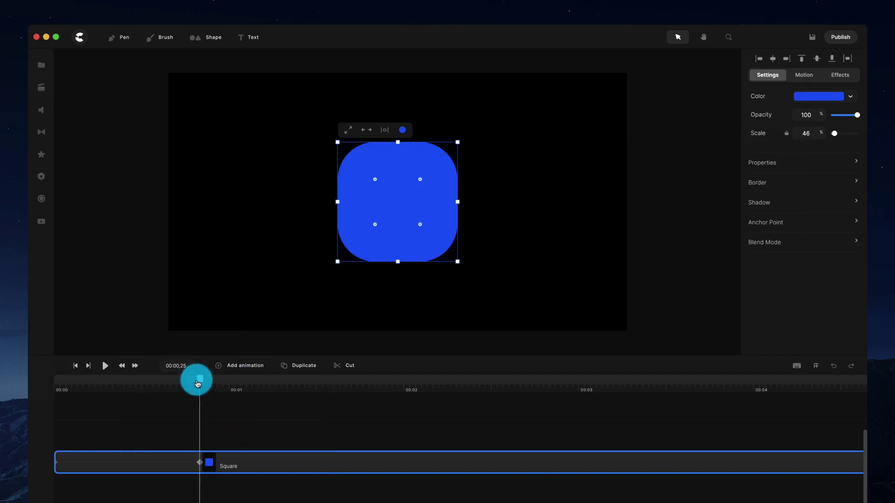
- Move the keyframe later, then at 00:00 rotate the square counter-clockwise and set scale to 0
left_click(201, 468)
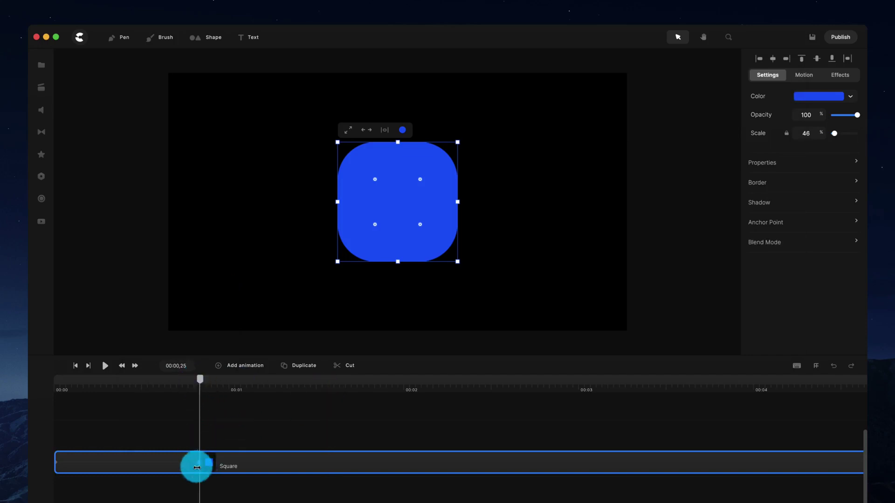
left_click_drag(198, 464, 228, 462)
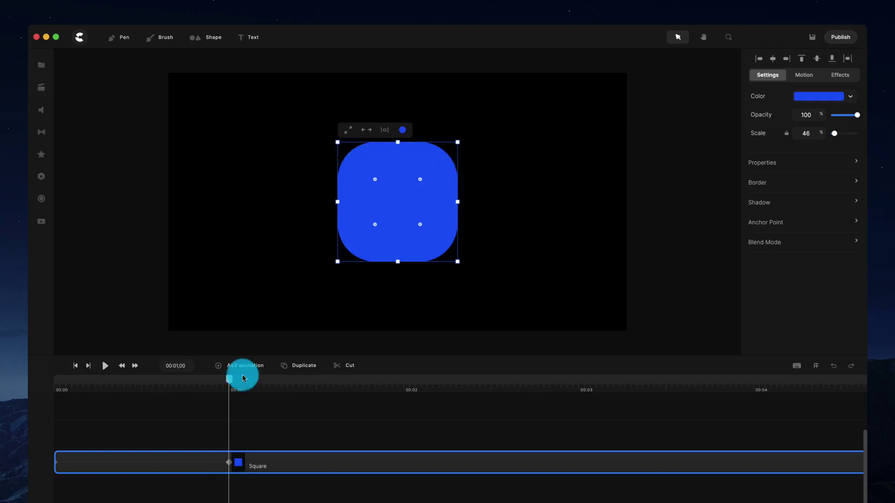
left_click_drag(229, 386, 55, 389)
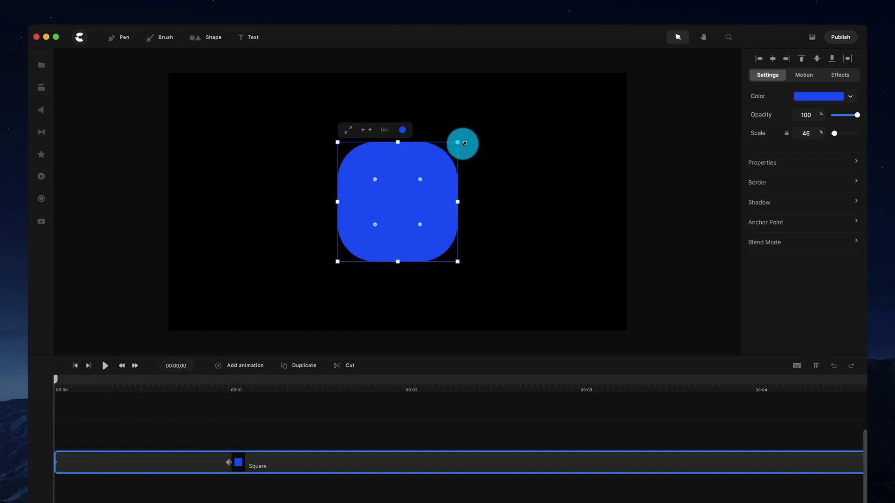
left_click_drag(469, 139, 321, 212)
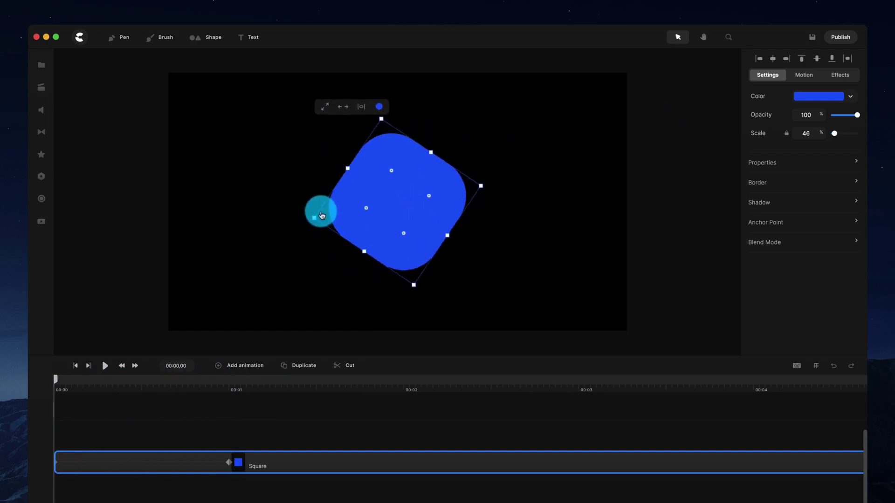
left_click_drag(834, 133, 819, 136)
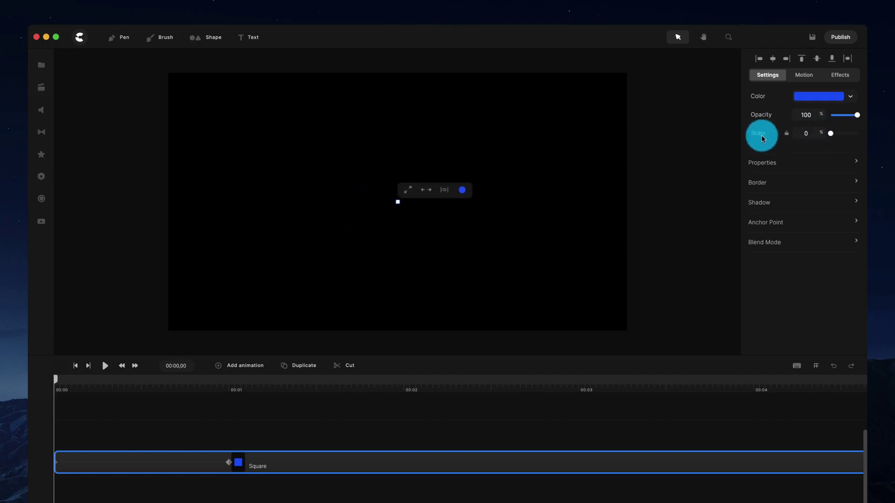
left_click(590, 169)
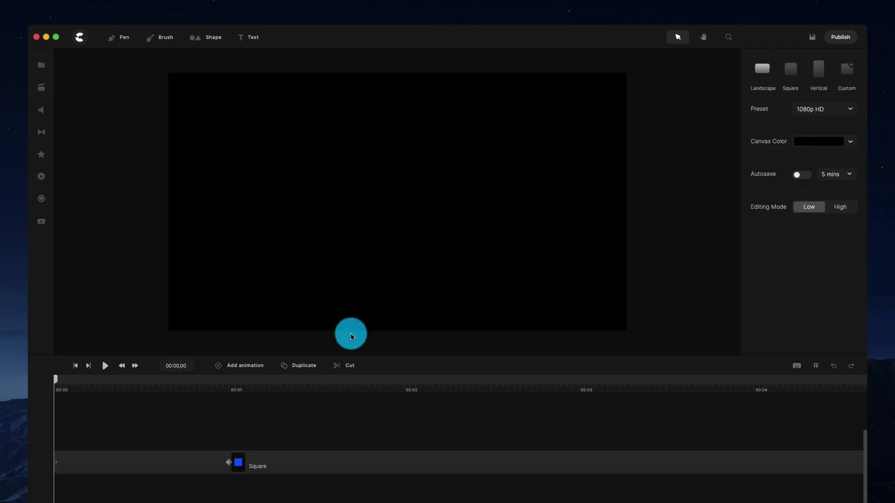
key("space")
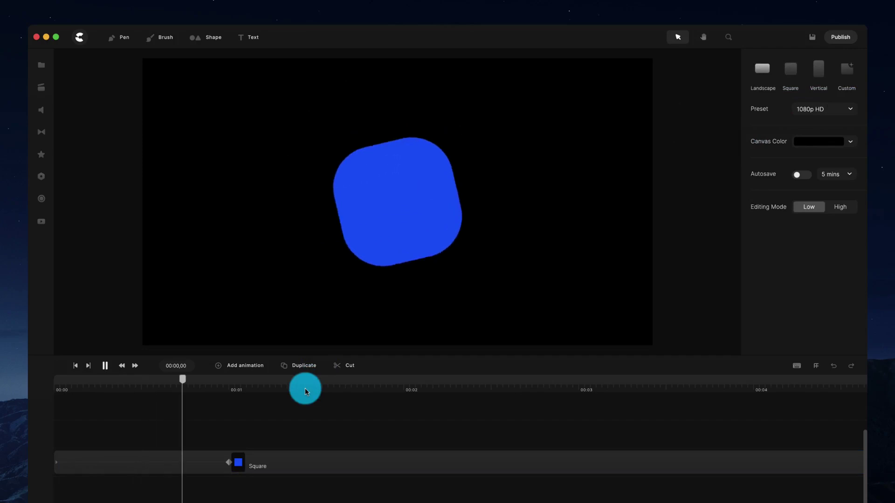
left_click_drag(259, 377, 236, 381)
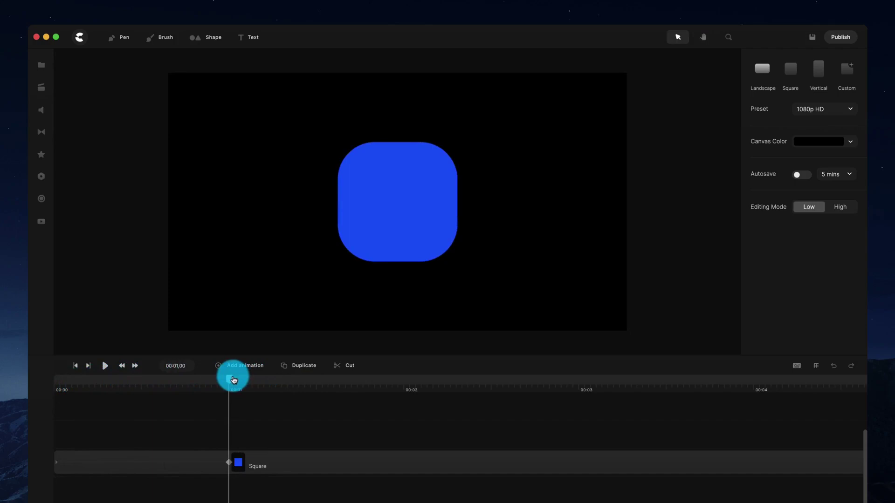
- Select the square, tweak its corner rounding and replay the animation
left_click(414, 237)
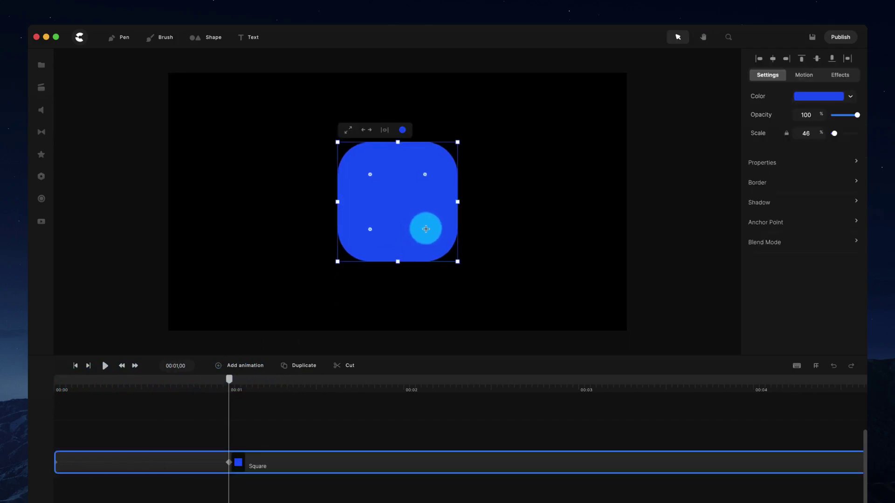
left_click_drag(425, 229, 434, 237)
left_click(80, 365)
key("space")
key("space")
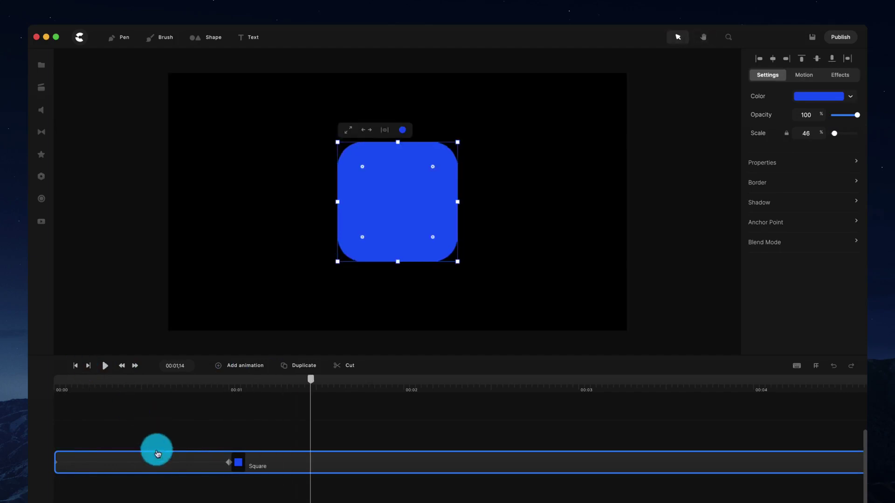
- Set the animation's easing to Out and replay it from the start to check
left_click(210, 465)
left_click(275, 305)
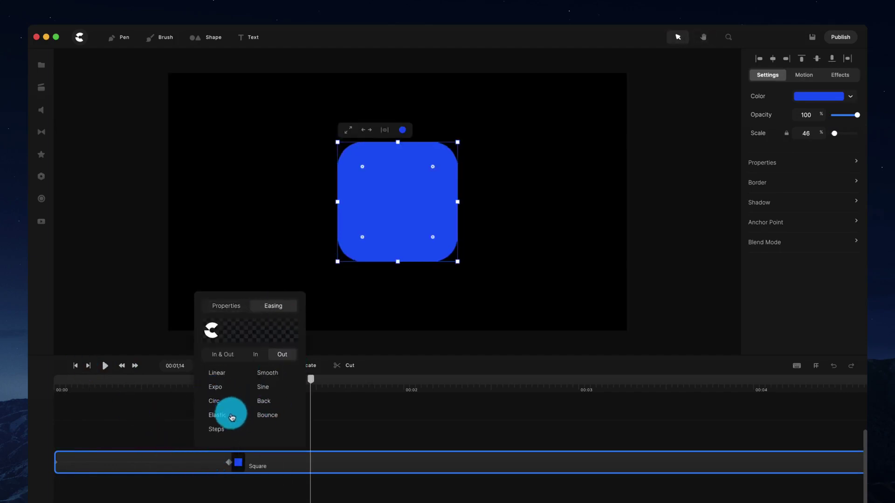
left_click(345, 406)
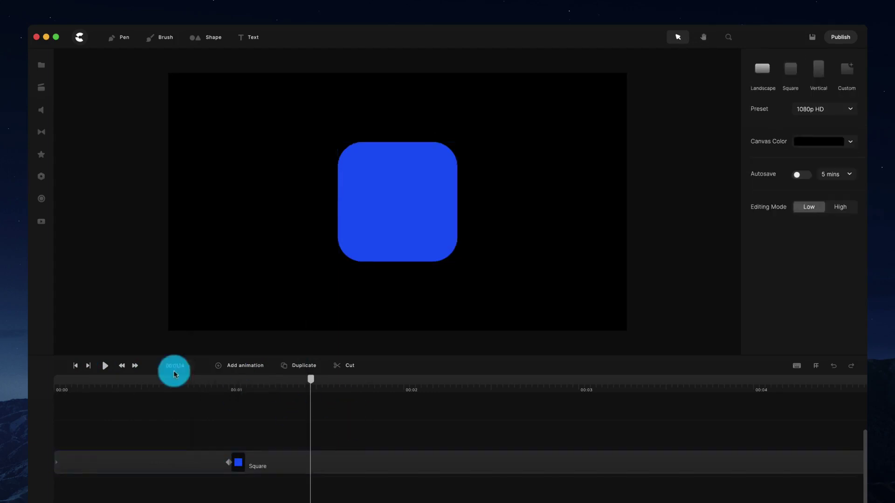
left_click(76, 366)
left_click(103, 367)
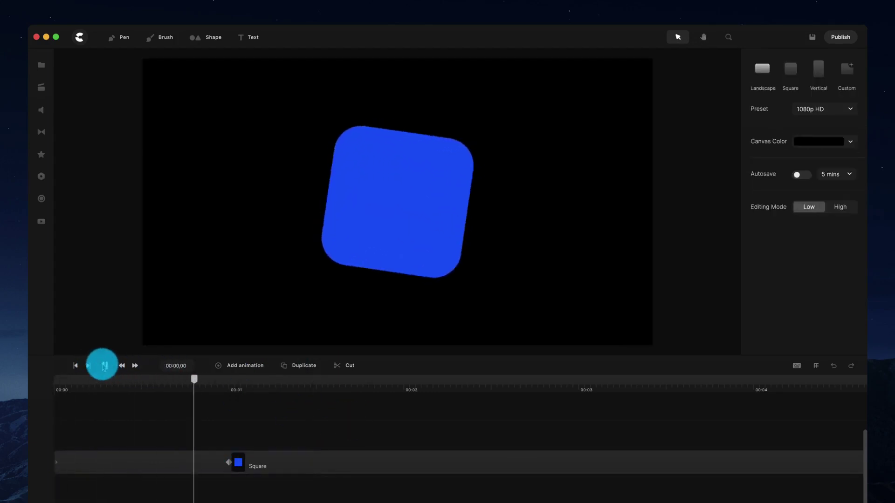
left_click(103, 367)
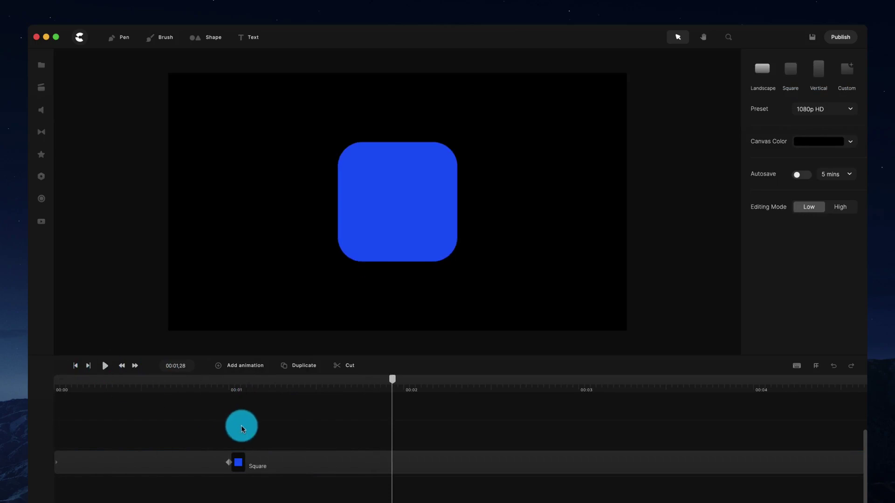
left_click_drag(241, 425, 300, 389)
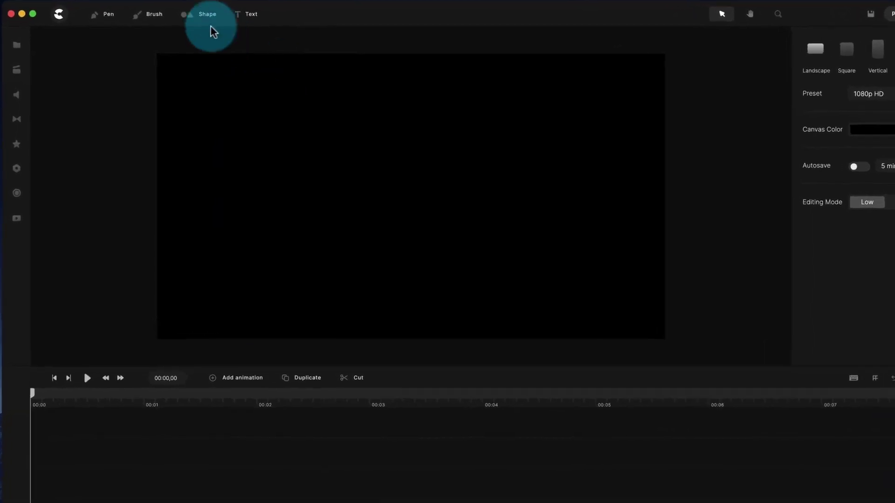
- In the new project, add a blue square and drag its corner handle to round the corners
left_click(206, 15)
left_click(217, 75)
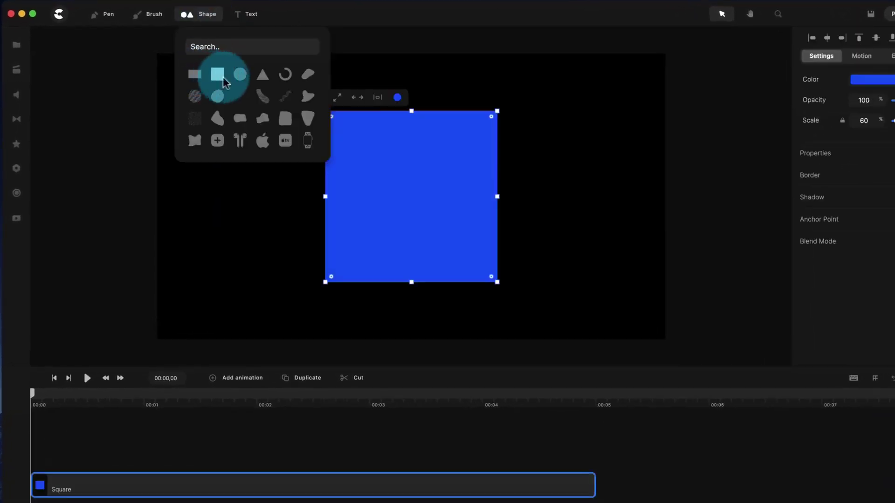
left_click(494, 129)
left_click_drag(490, 116, 485, 136)
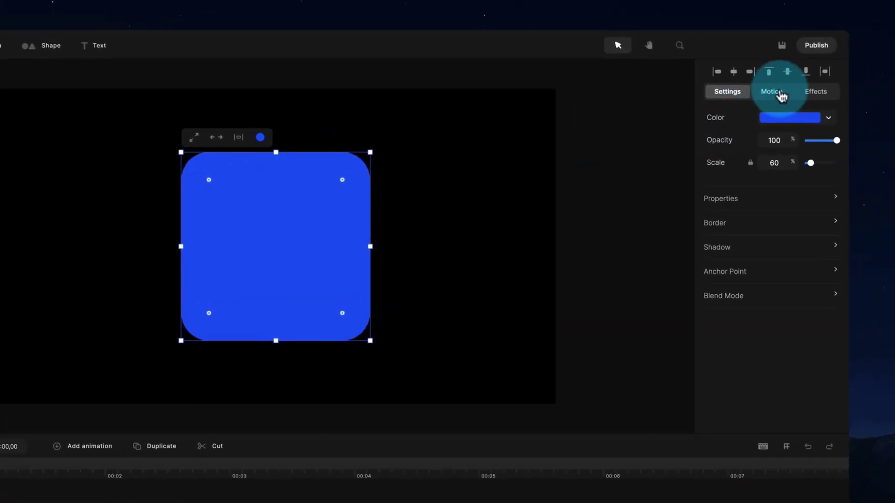
- Apply the Back Up preset from the Motion In Scale presets to the square
left_click(859, 56)
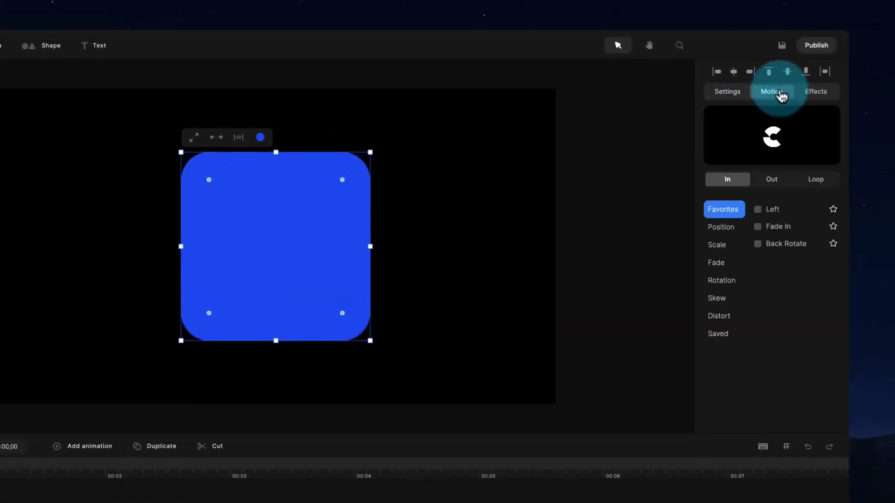
left_click(728, 235)
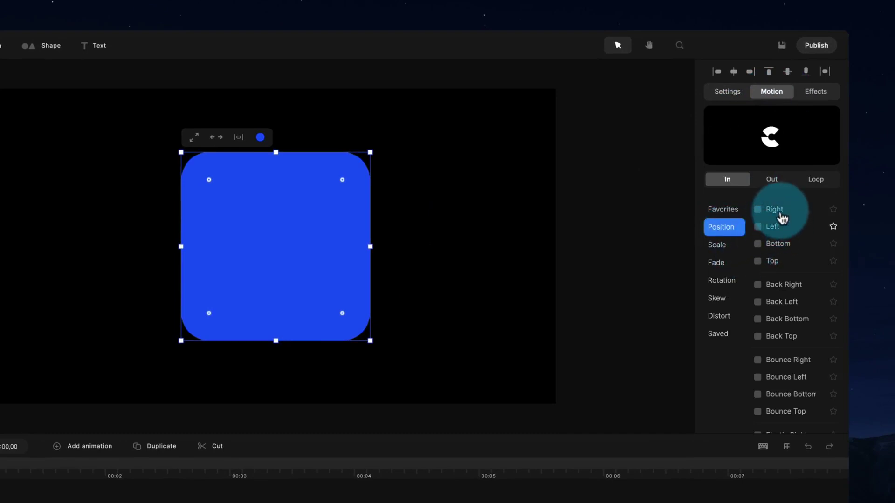
left_click(729, 249)
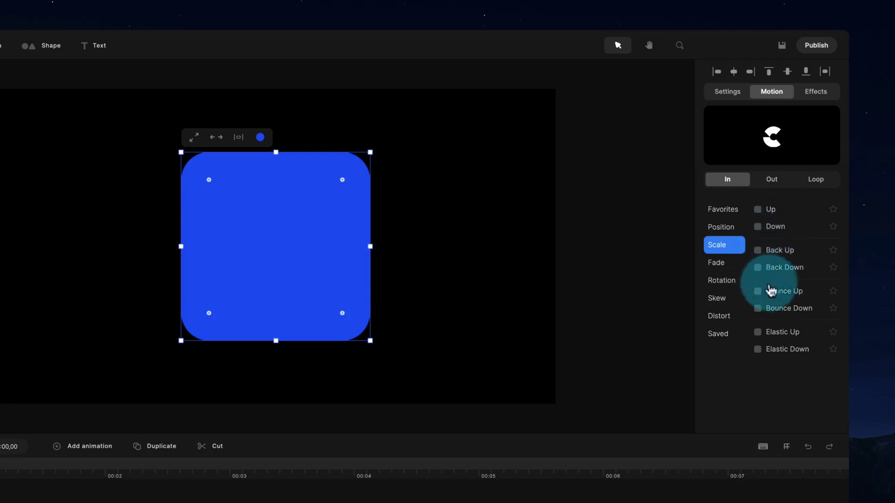
left_click(758, 250)
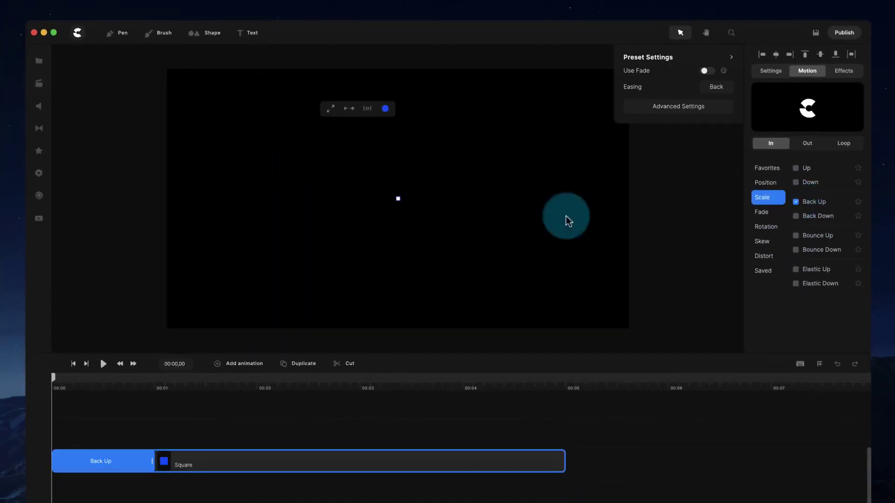
- Play and scrub through the Back Up entrance to check it
left_click(100, 363)
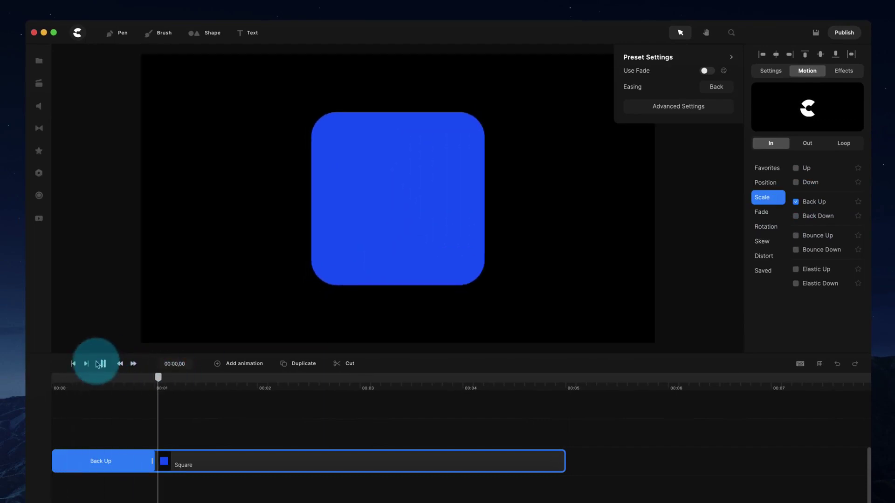
left_click(100, 363)
mouse_move(155, 377)
left_mouse_down()
mouse_move(79, 380)
mouse_move(160, 379)
left_mouse_up()
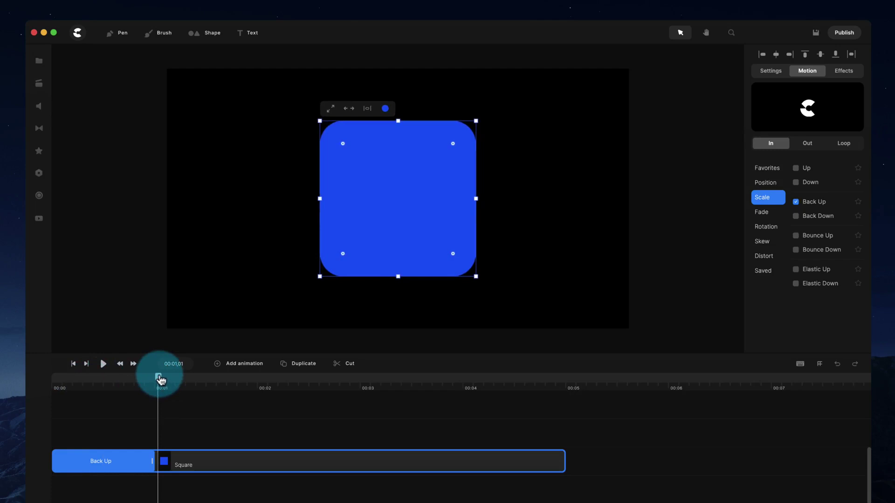
- Open the Back Up preset's advanced settings, showing Rotation -34, and replay the entrance
left_click(119, 461)
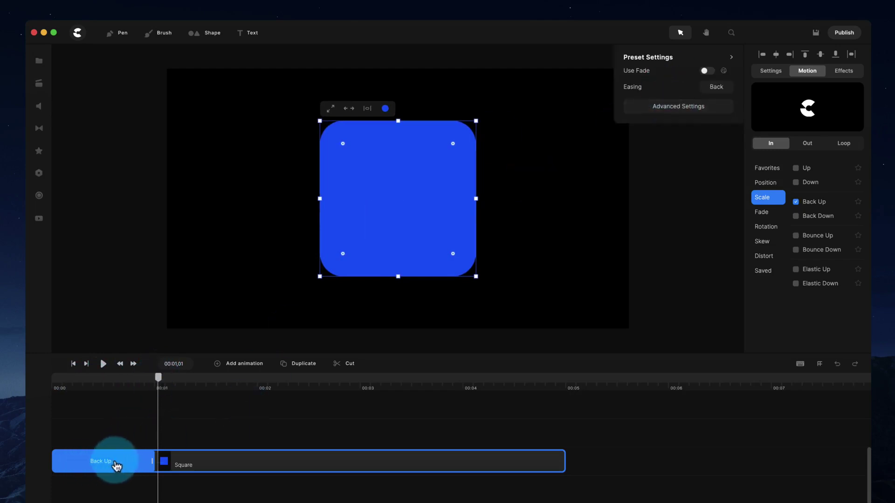
left_click(699, 106)
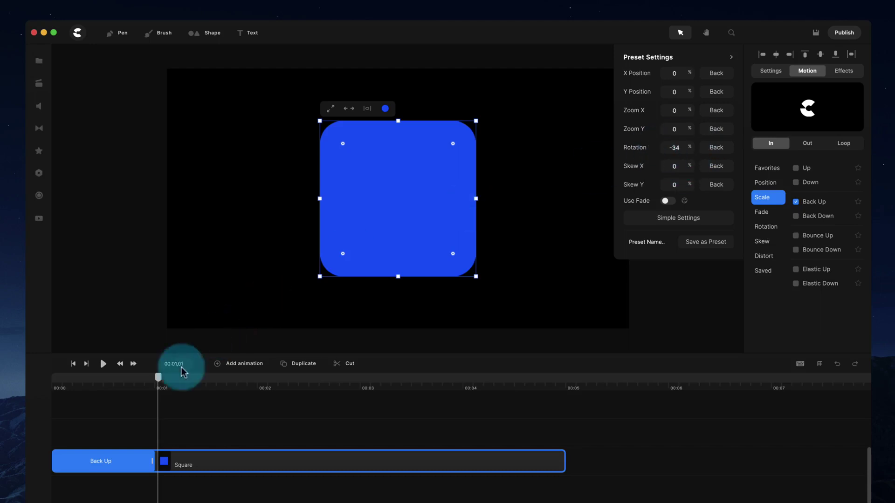
left_click_drag(158, 377, 37, 368)
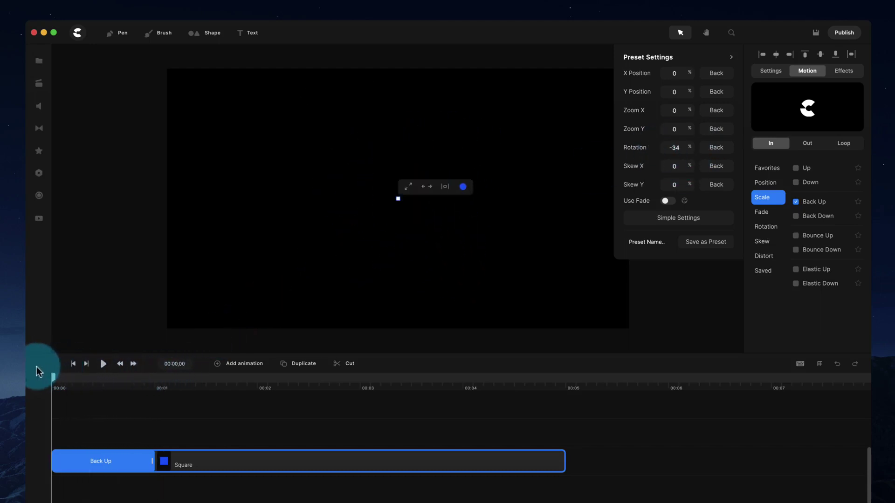
key("space")
key("space")
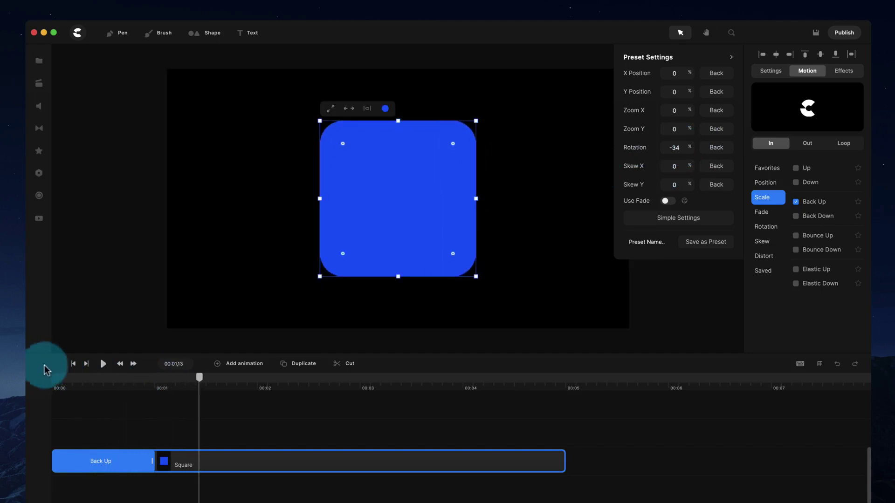